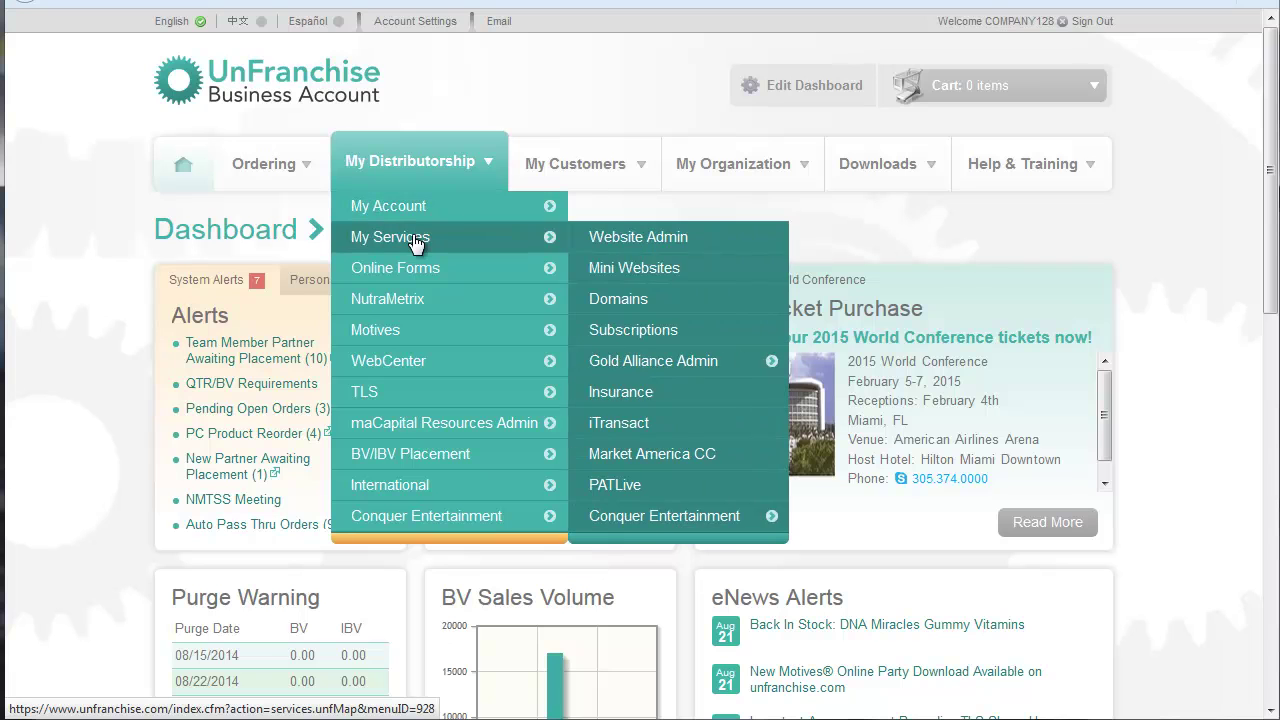
Step: Go to Mini Websites under My Distributorship > My Services
left_click(657, 272)
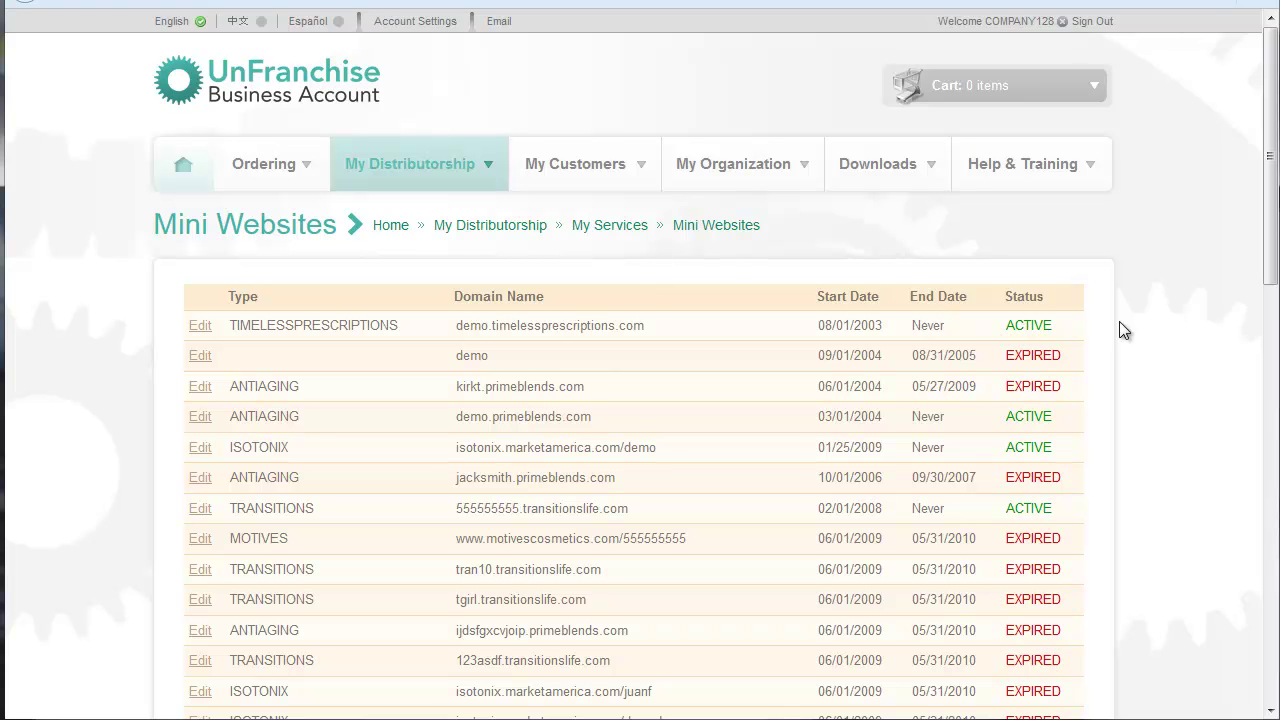
scroll(1145, 324, "down", 10)
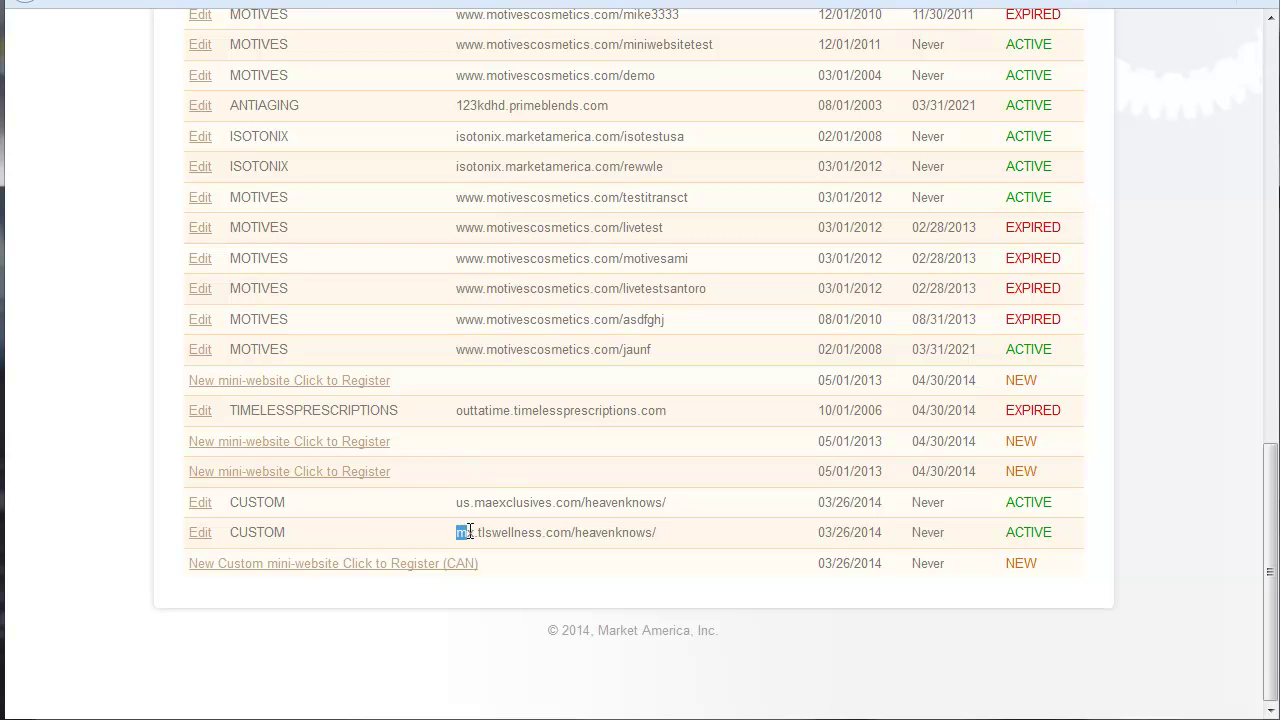
Step: Start a new custom mini-website and enter the owner's e-mail address from the suggestion
left_click(378, 571)
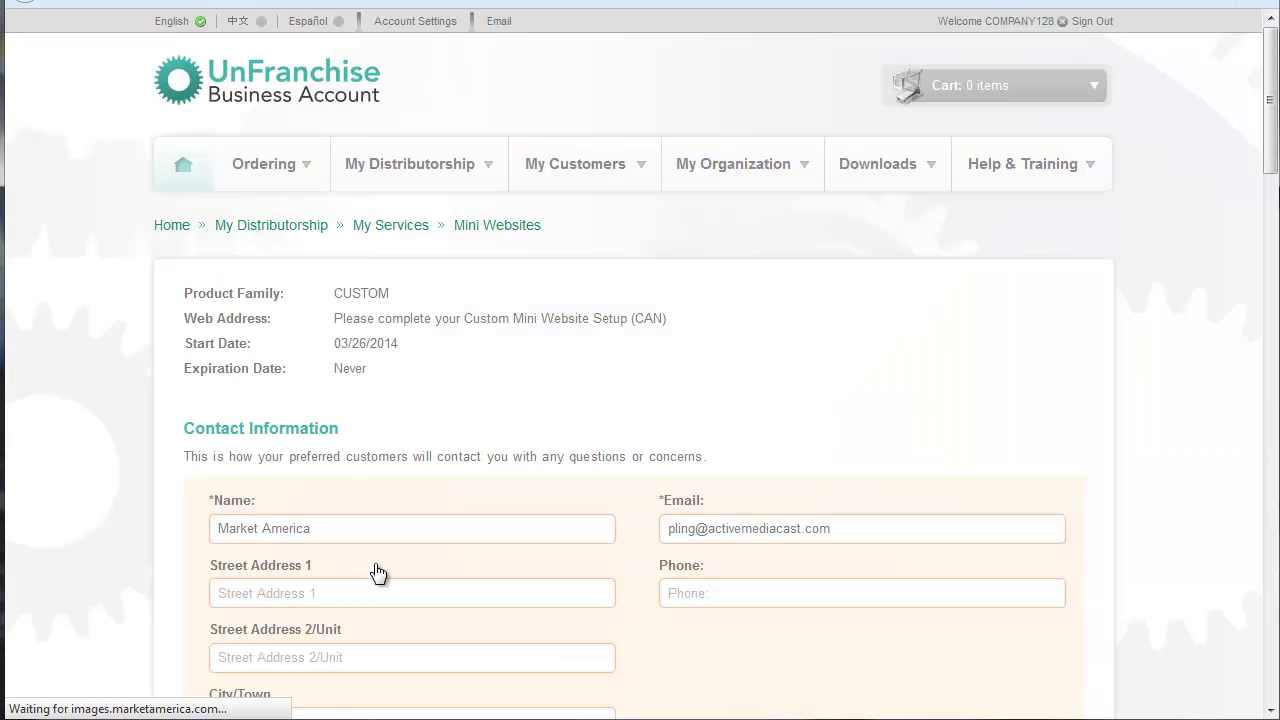
scroll(1190, 343, "down", 3)
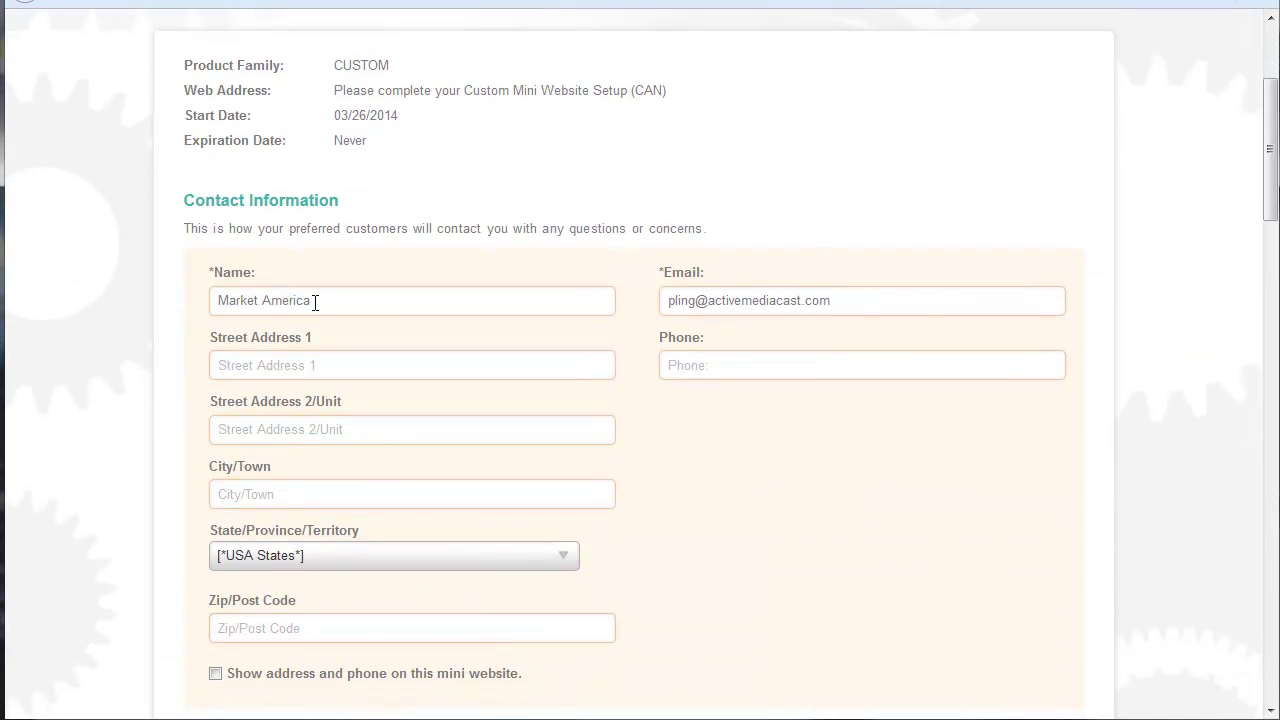
left_click_drag(331, 300, 127, 298)
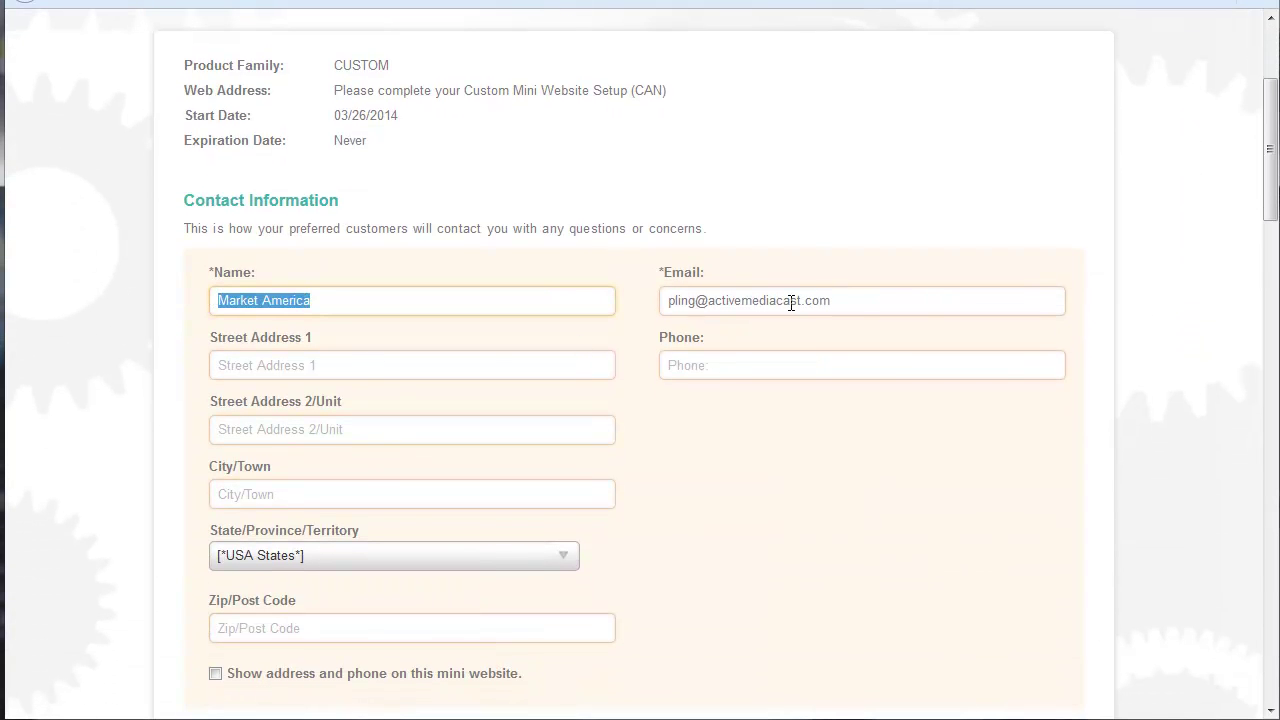
left_click_drag(841, 300, 639, 306)
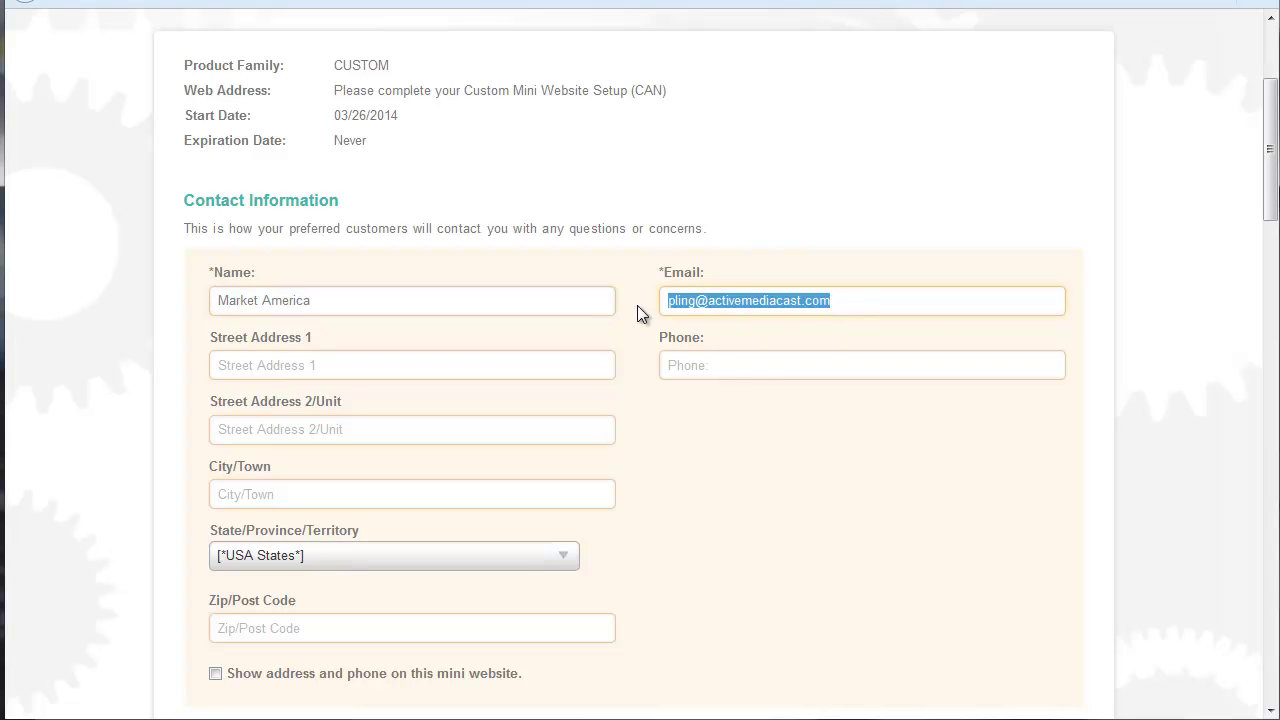
key("Down")
key("Return")
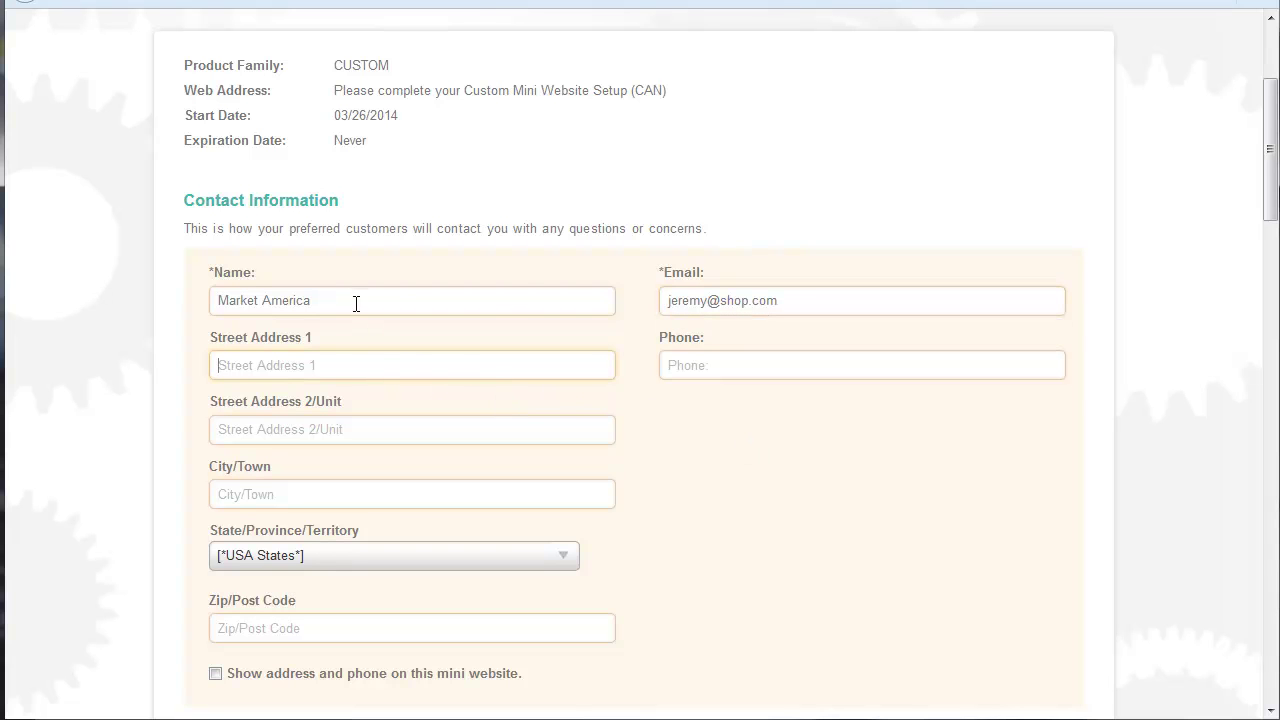
Step: Fill in the street address, phone number, city and state from saved suggestions
type("1302")
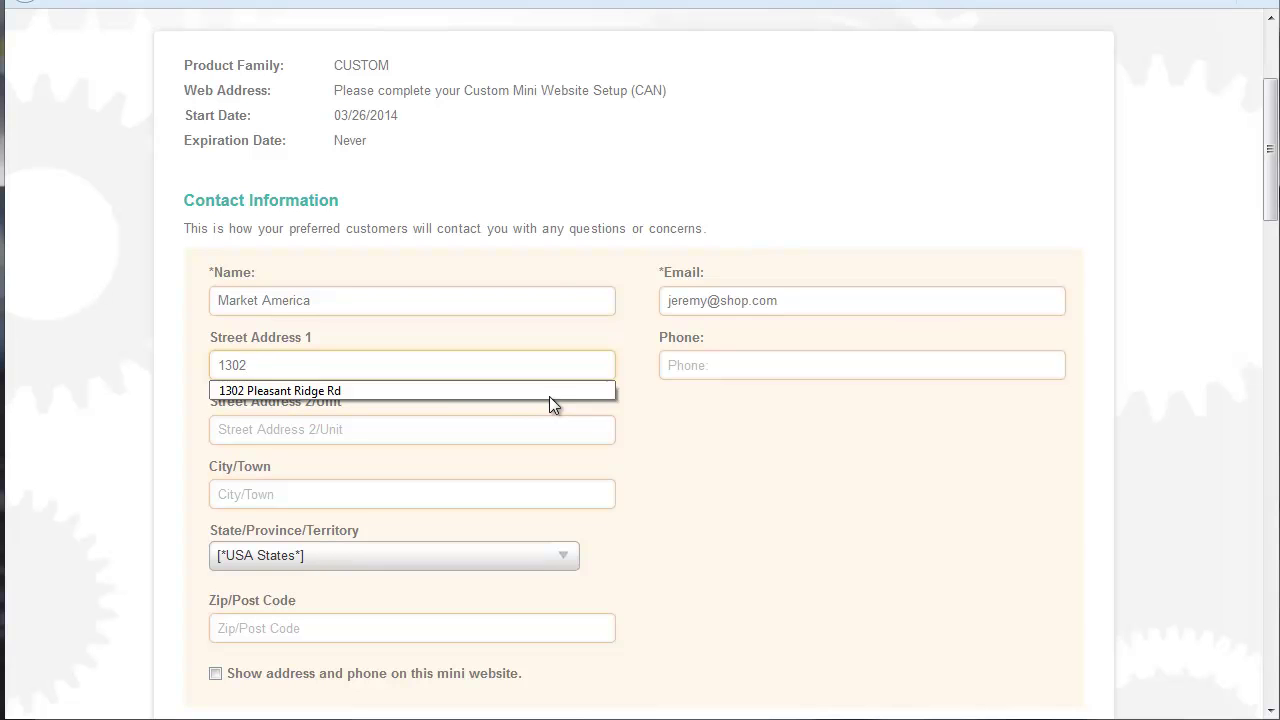
left_click(478, 396)
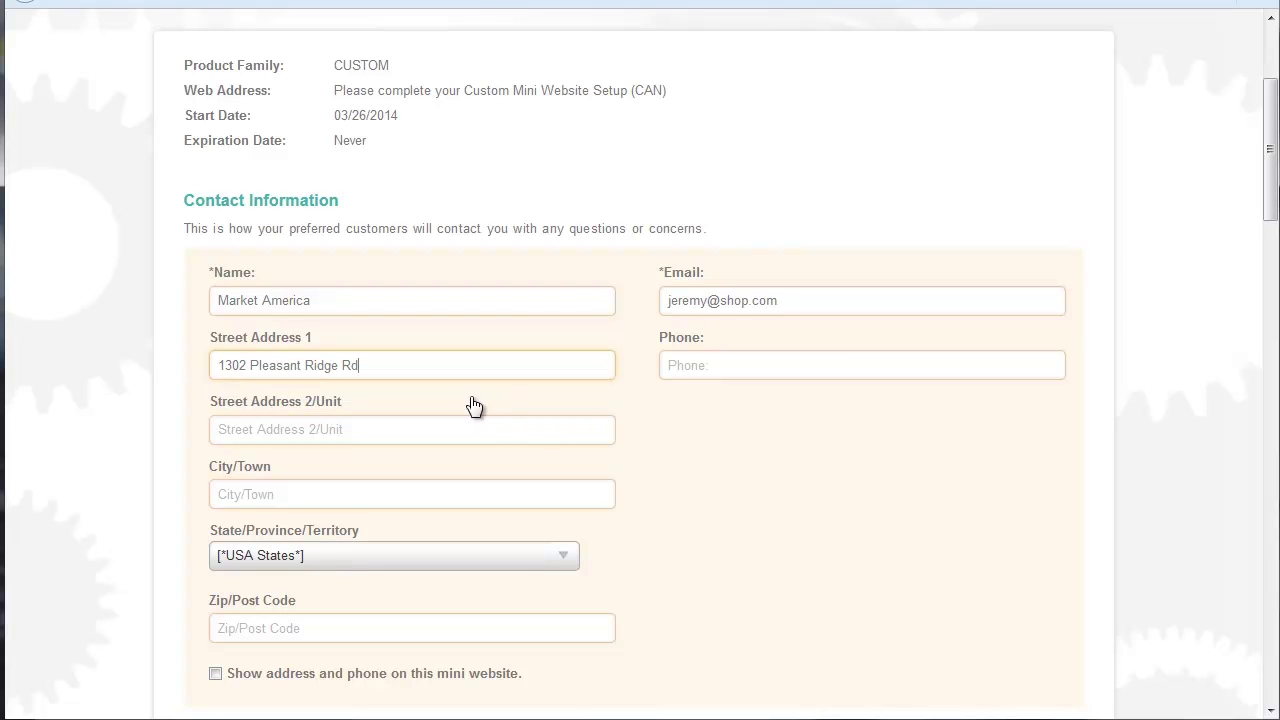
left_click(747, 367)
left_click(747, 367)
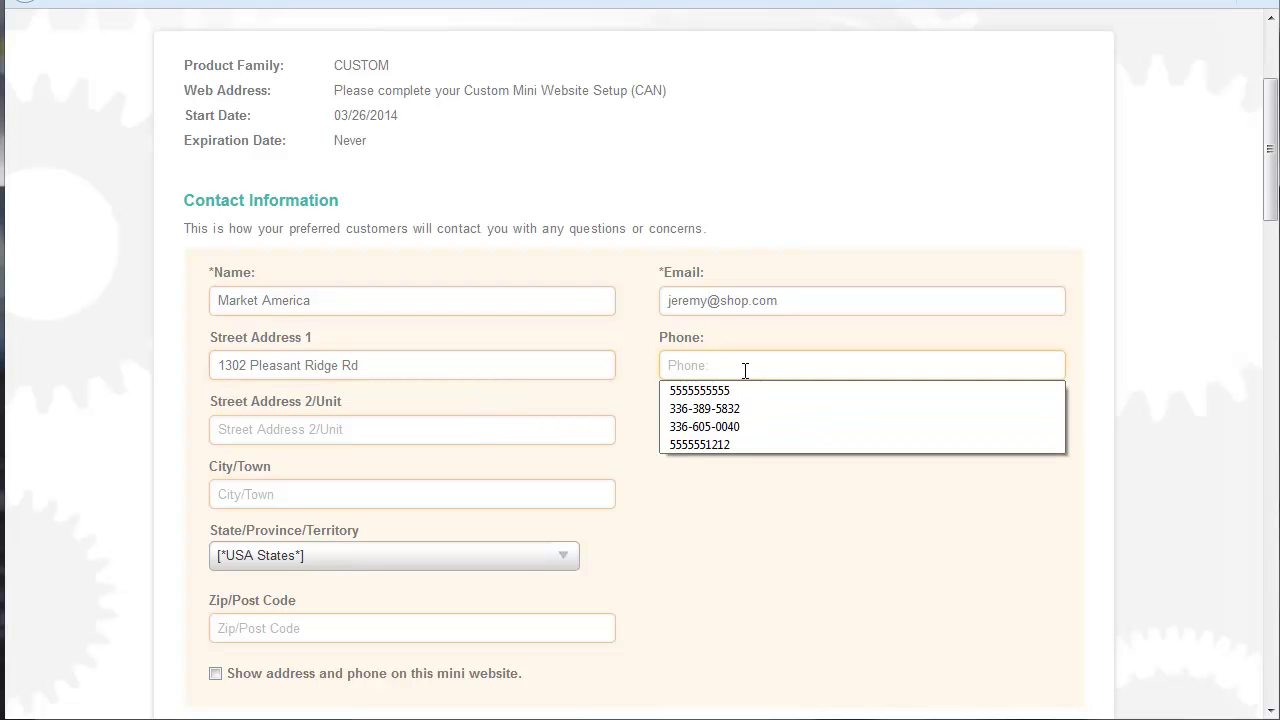
left_click(752, 408)
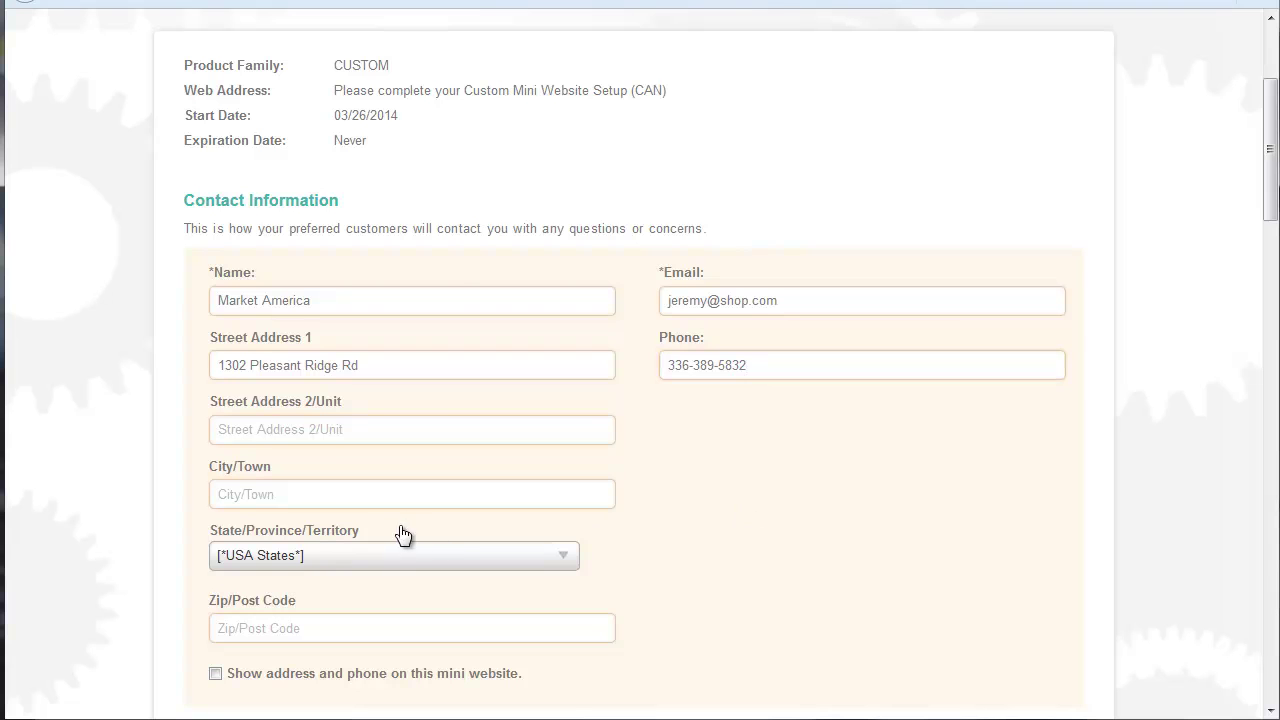
left_click(301, 494)
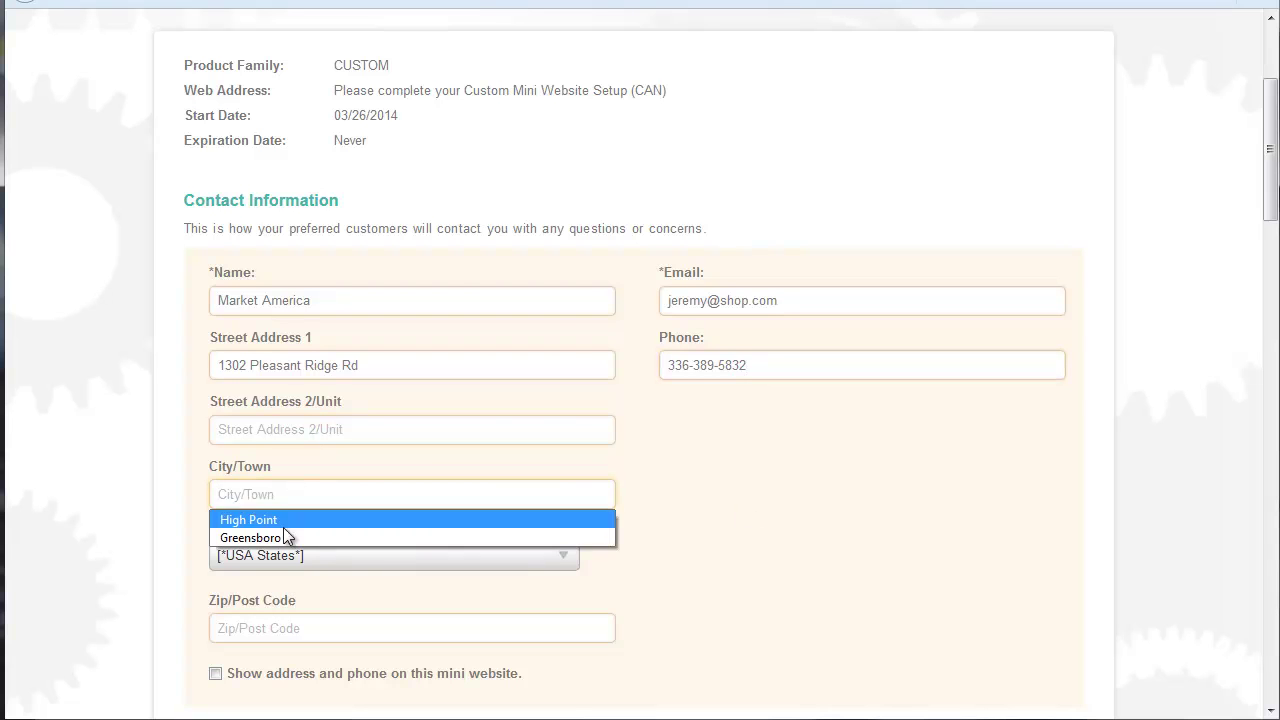
left_click(280, 536)
left_click(313, 558)
left_click_drag(574, 290, 570, 419)
left_click(303, 452)
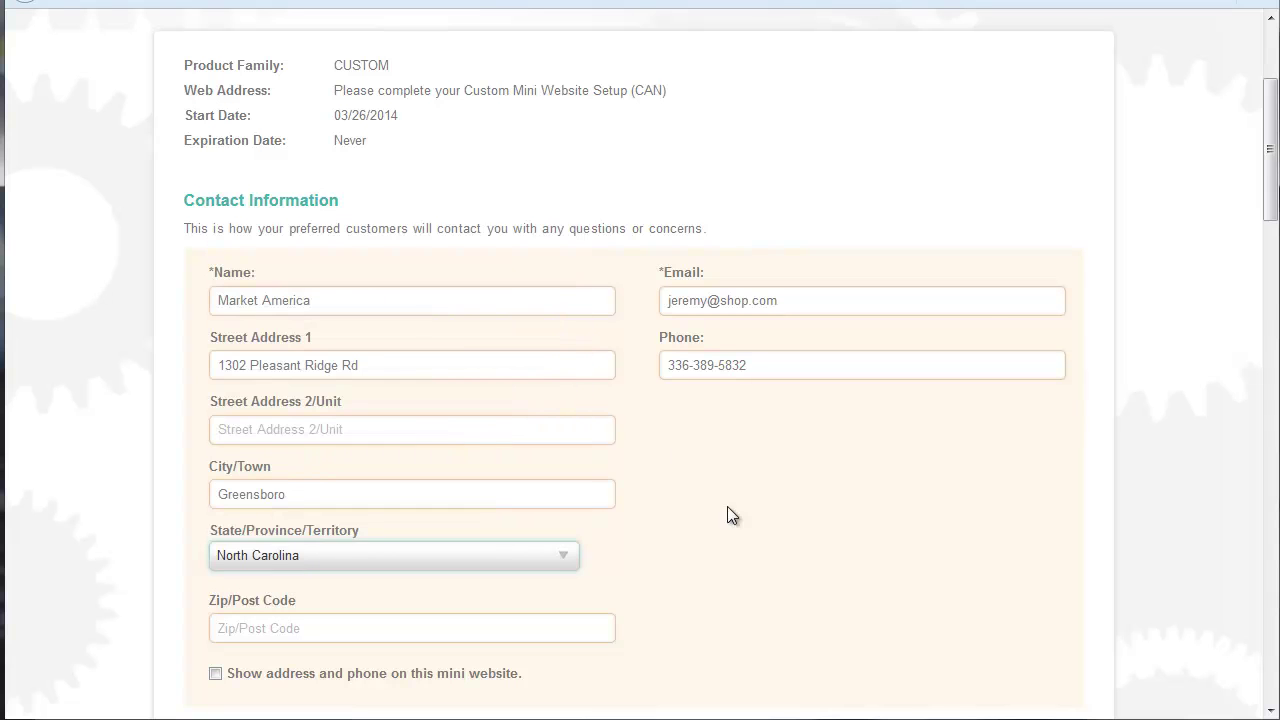
Step: Replace the placeholder name with the owner's full name and pick the saved zip code
left_click_drag(343, 300, 177, 329)
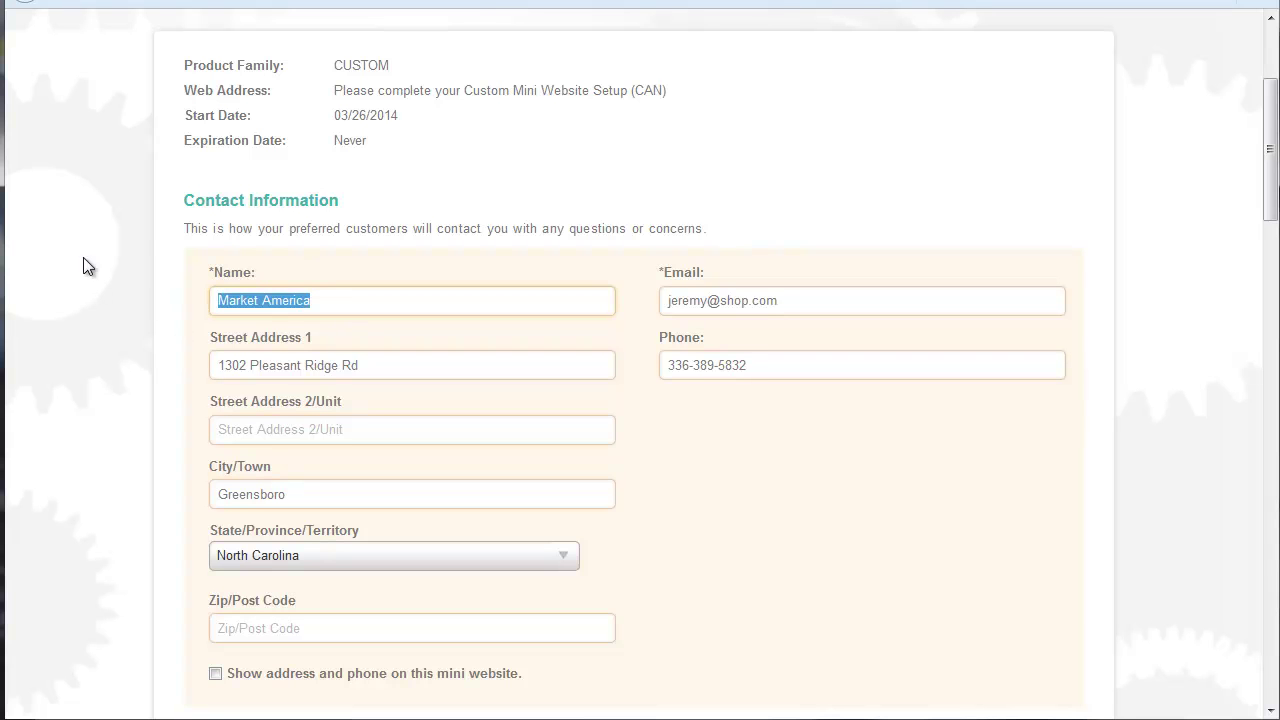
type("Jeremy")
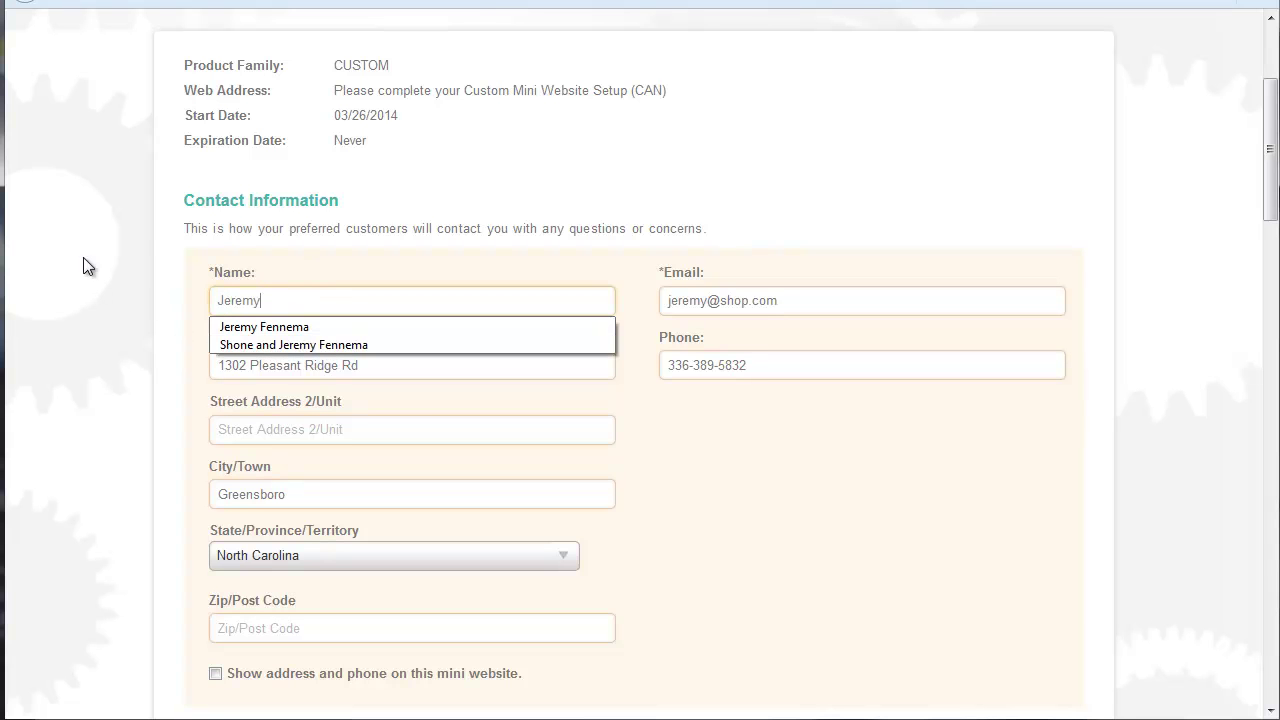
left_click(268, 327)
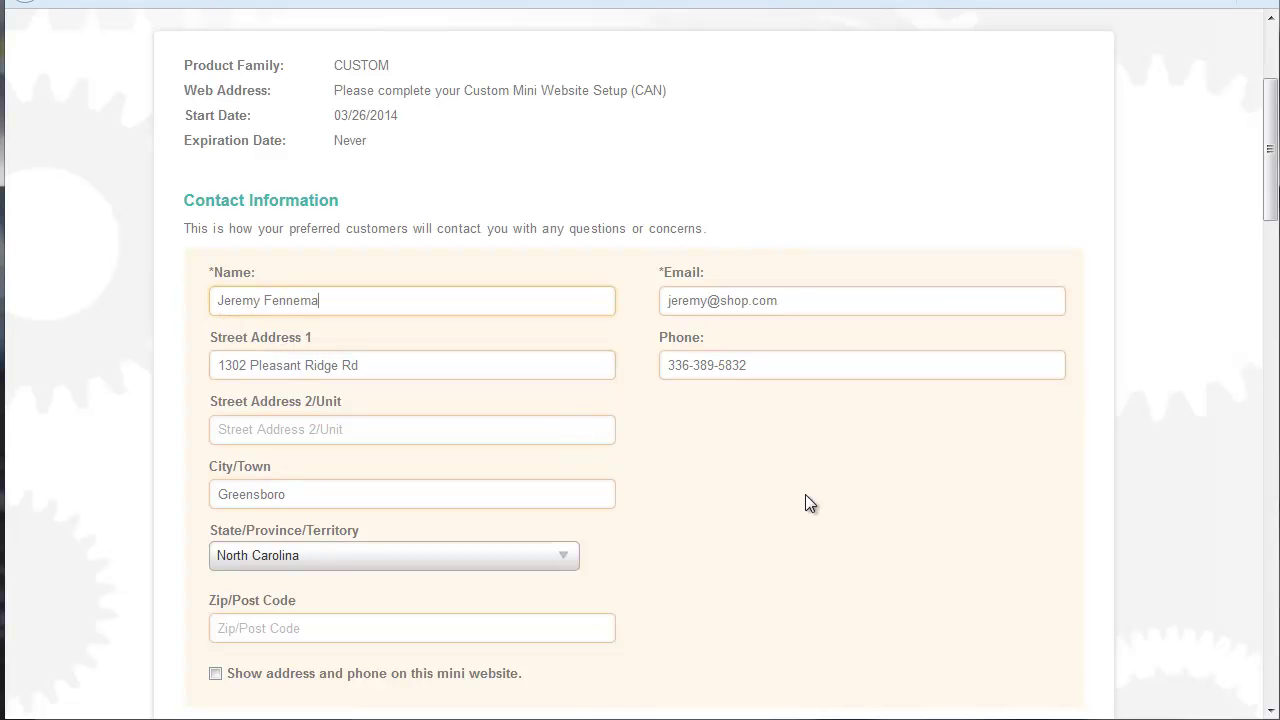
scroll(808, 460, "down", 3)
left_click(272, 400)
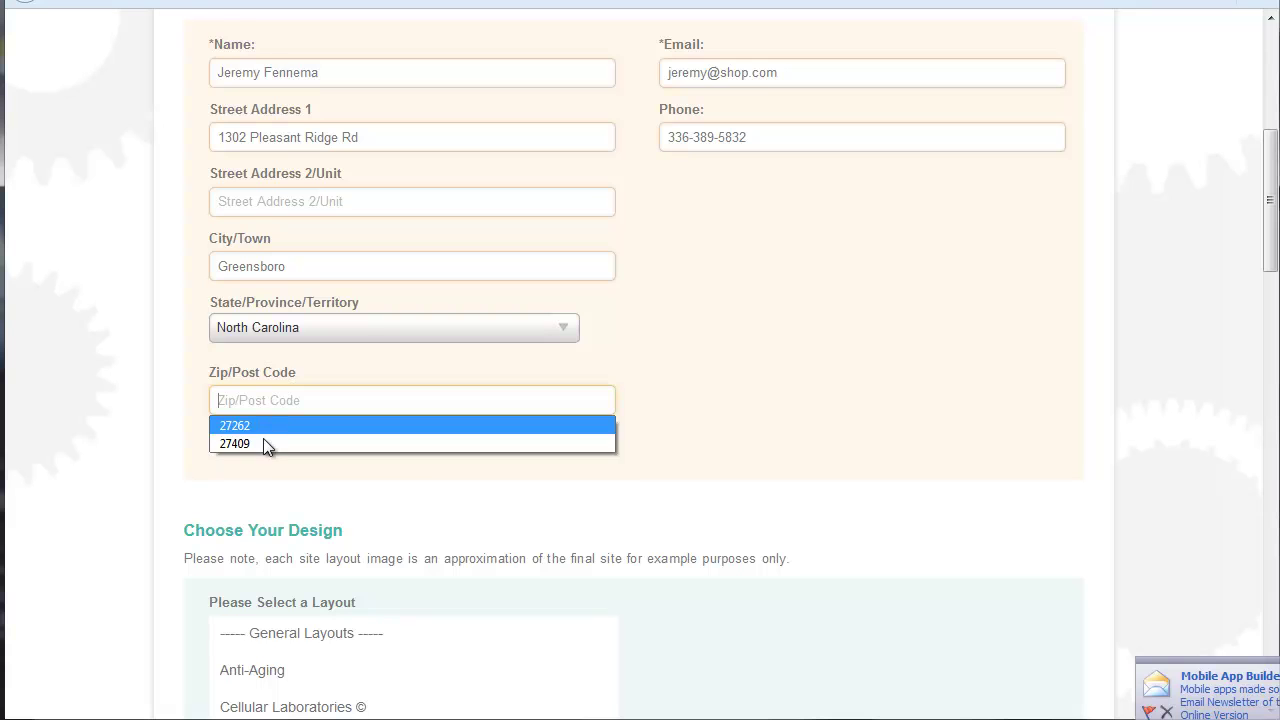
left_click(263, 440)
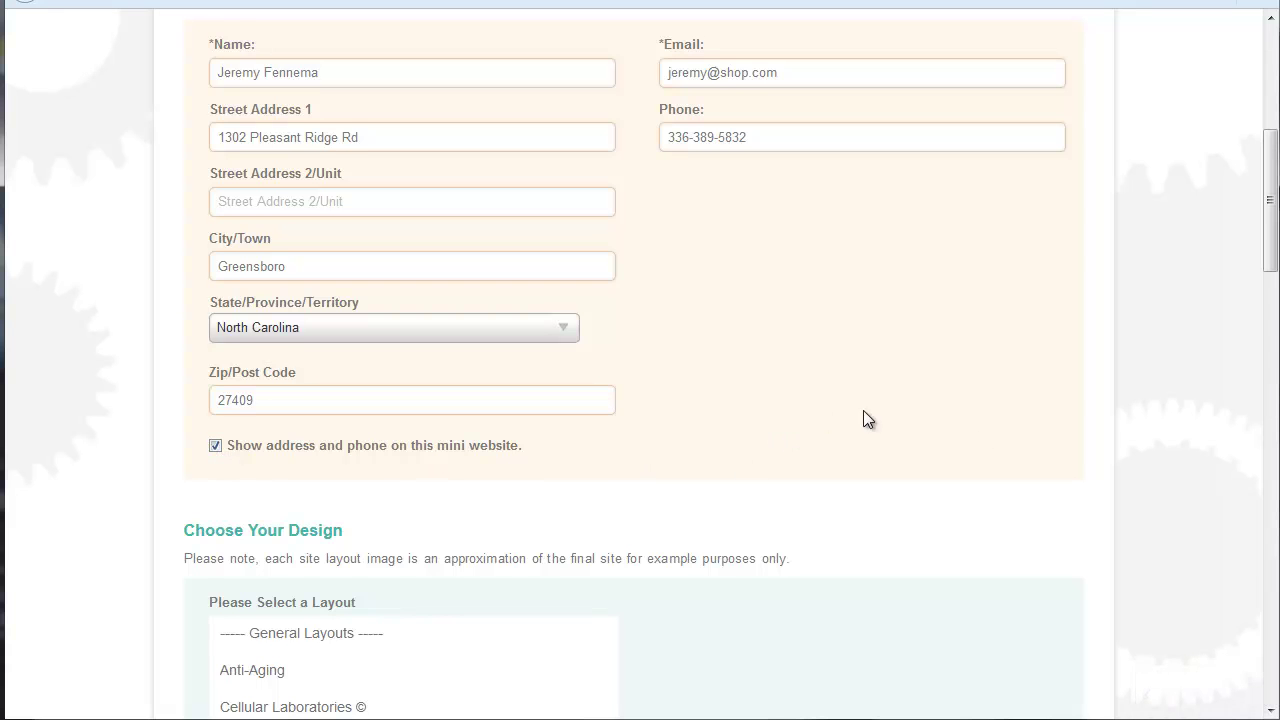
Step: Preview the Anti-Aging, Cellular Laboratories, DNA Miracles, Health and Nutrition and Home Care layouts
scroll(954, 370, "down", 3)
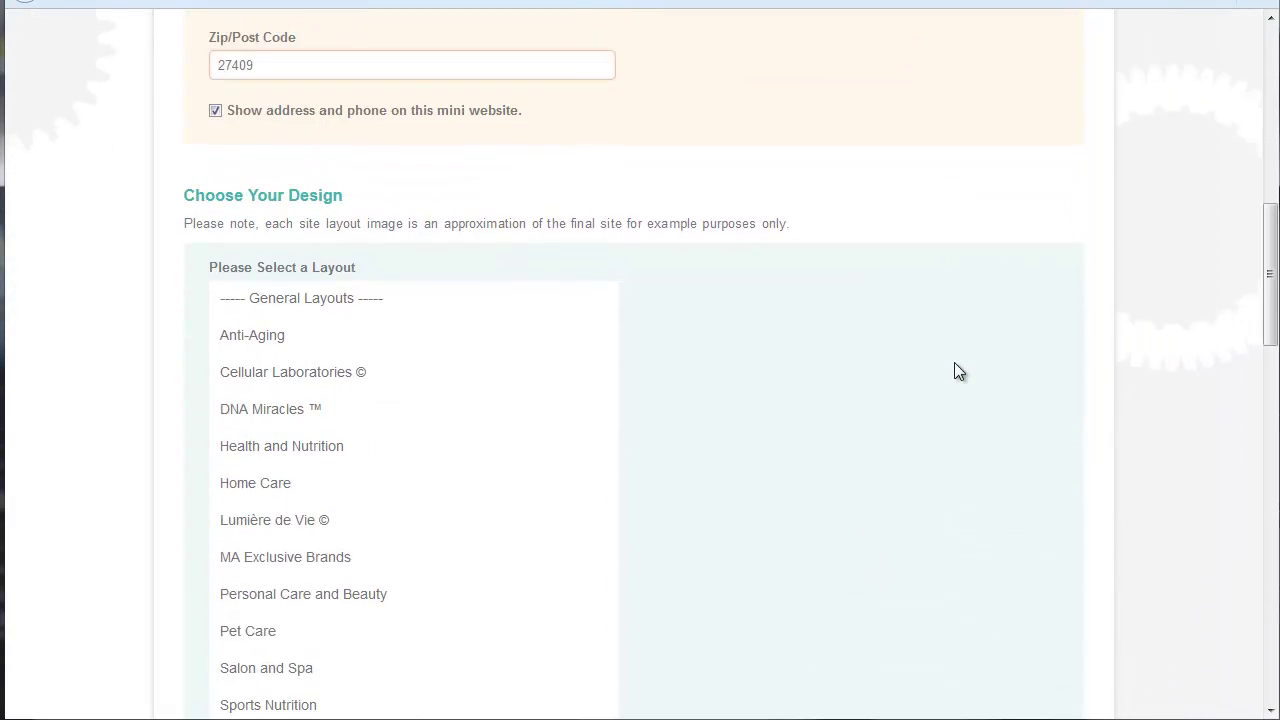
scroll(950, 364, "down", 1)
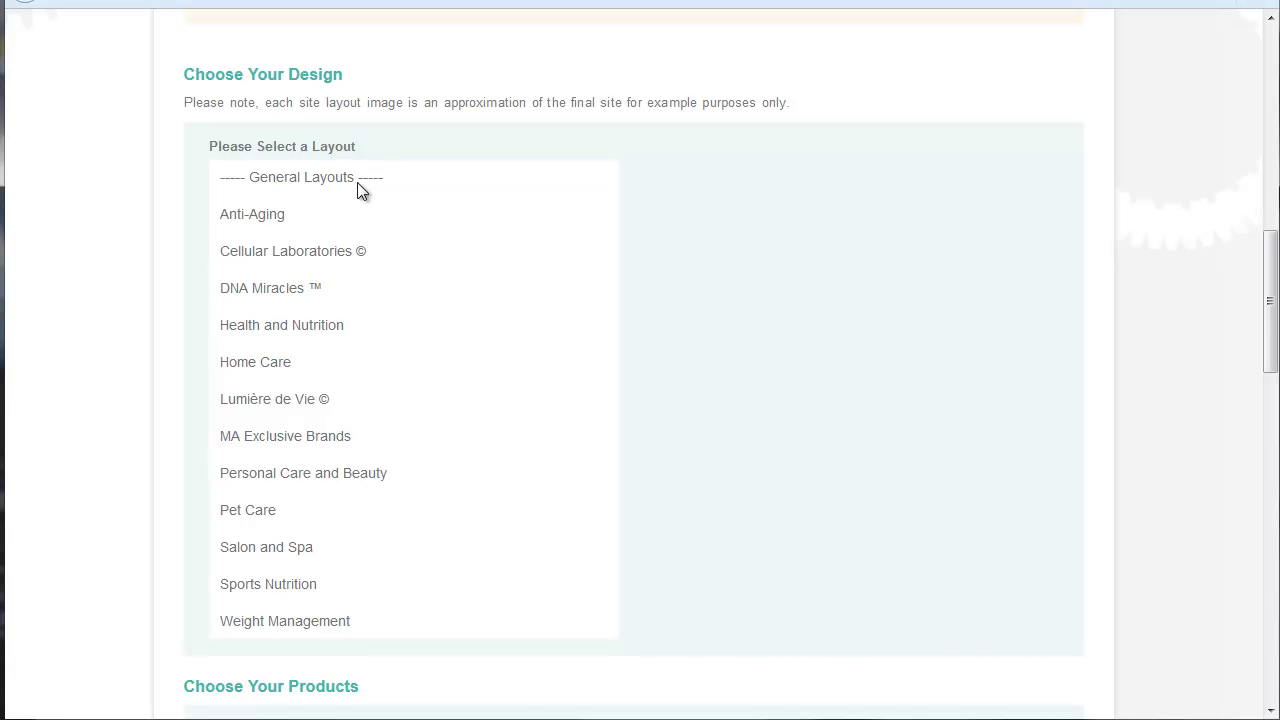
left_click(270, 222)
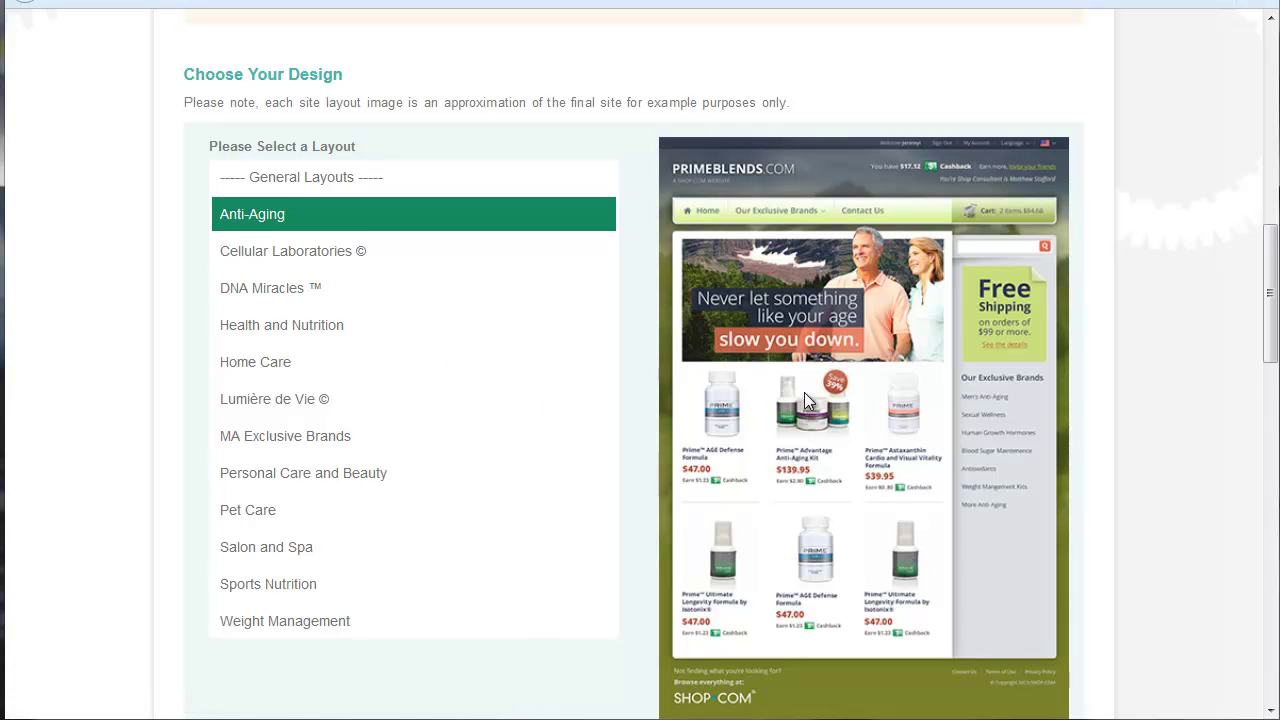
scroll(804, 392, "down", 2)
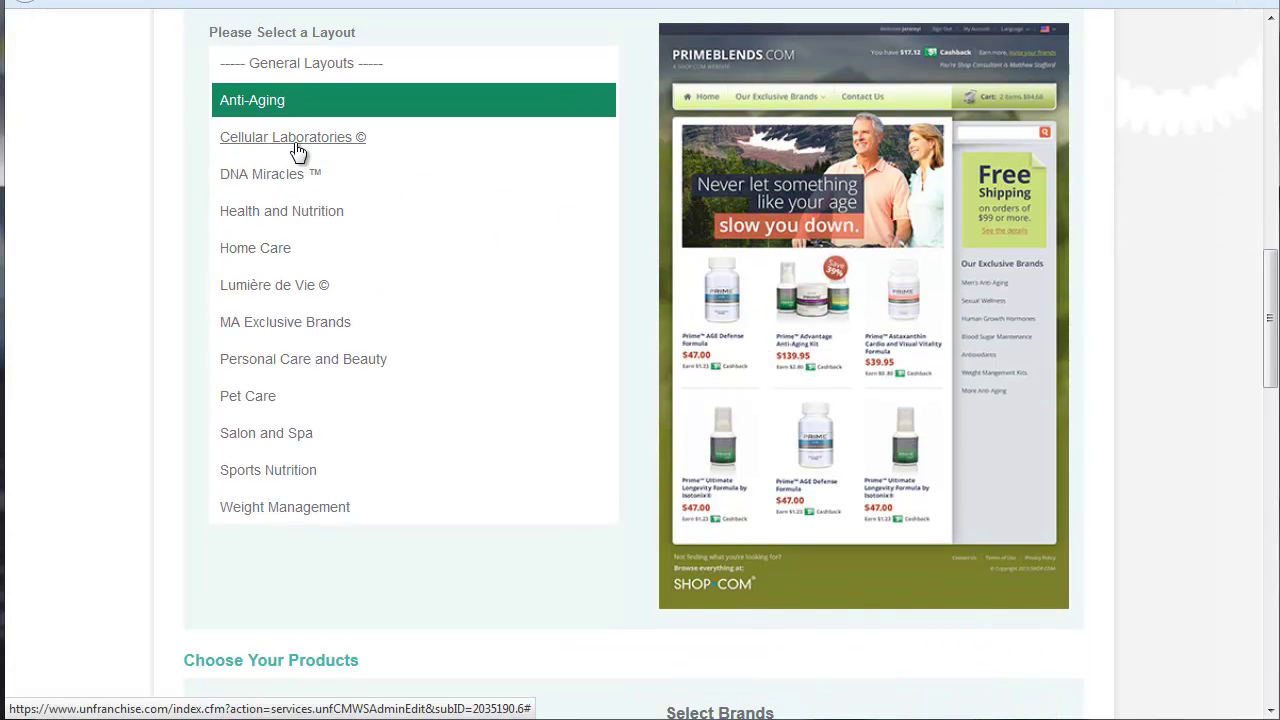
left_click(294, 149)
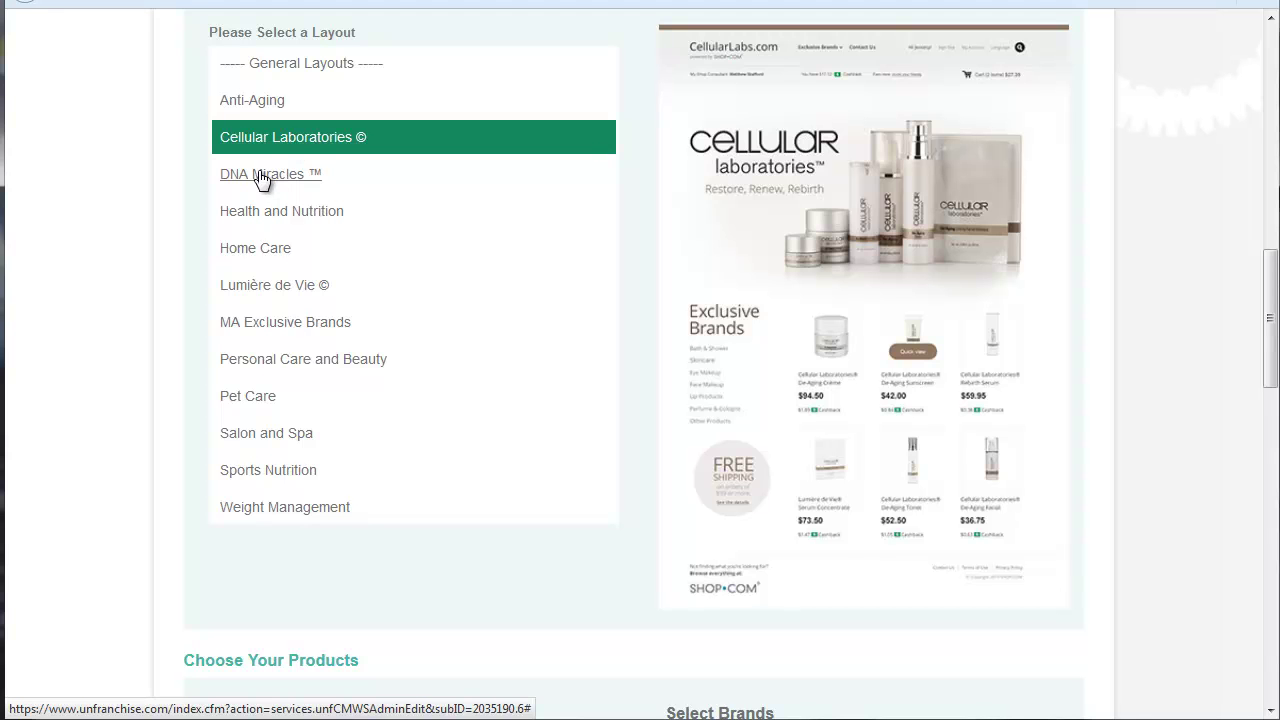
left_click(262, 178)
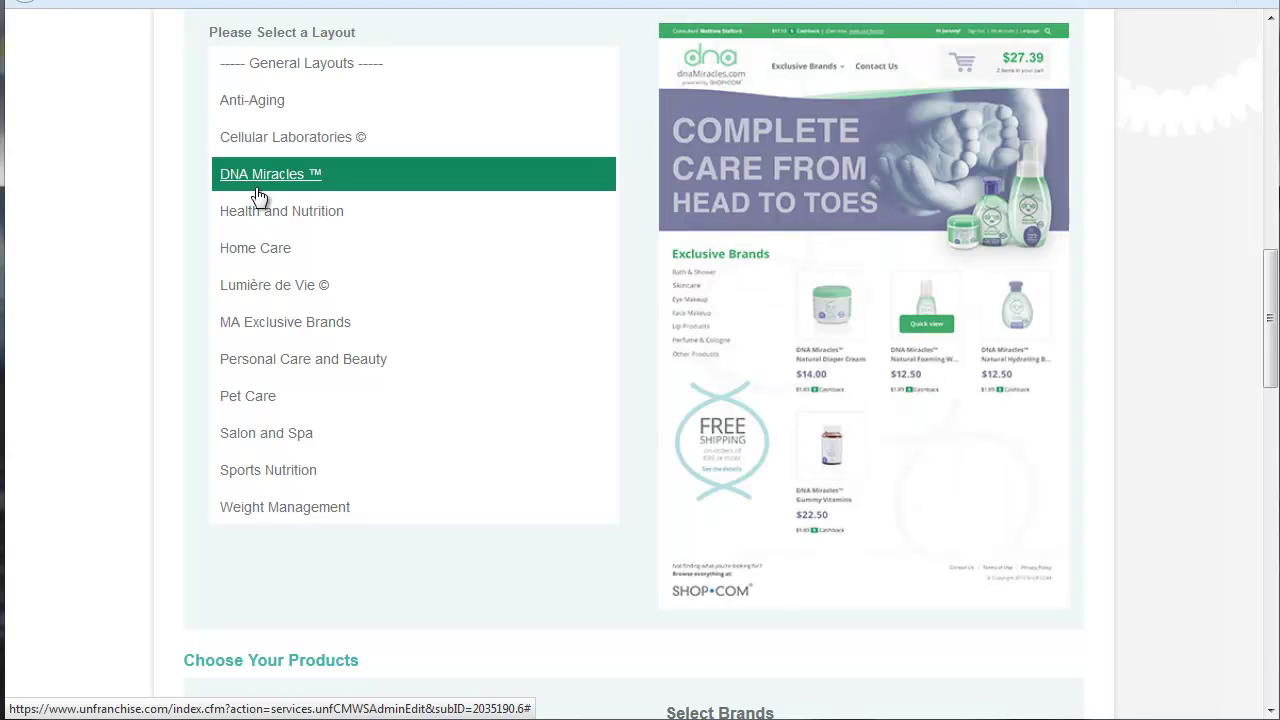
left_click(252, 214)
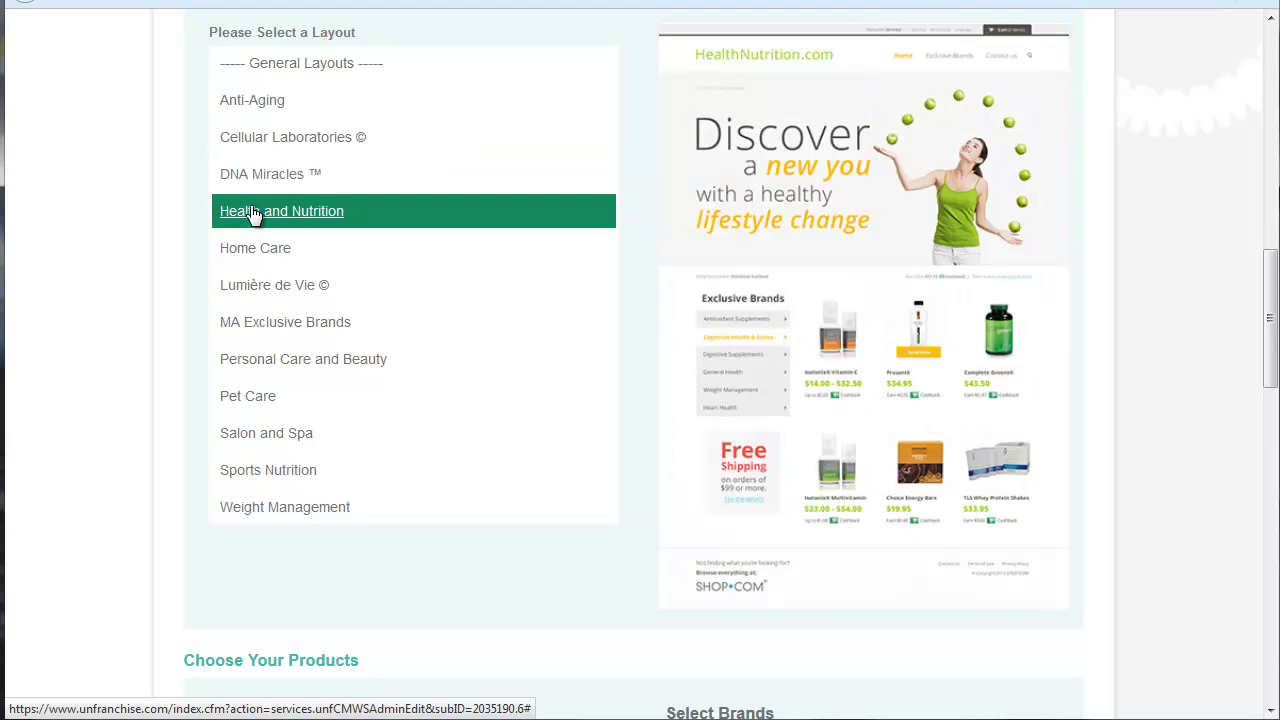
left_click(243, 256)
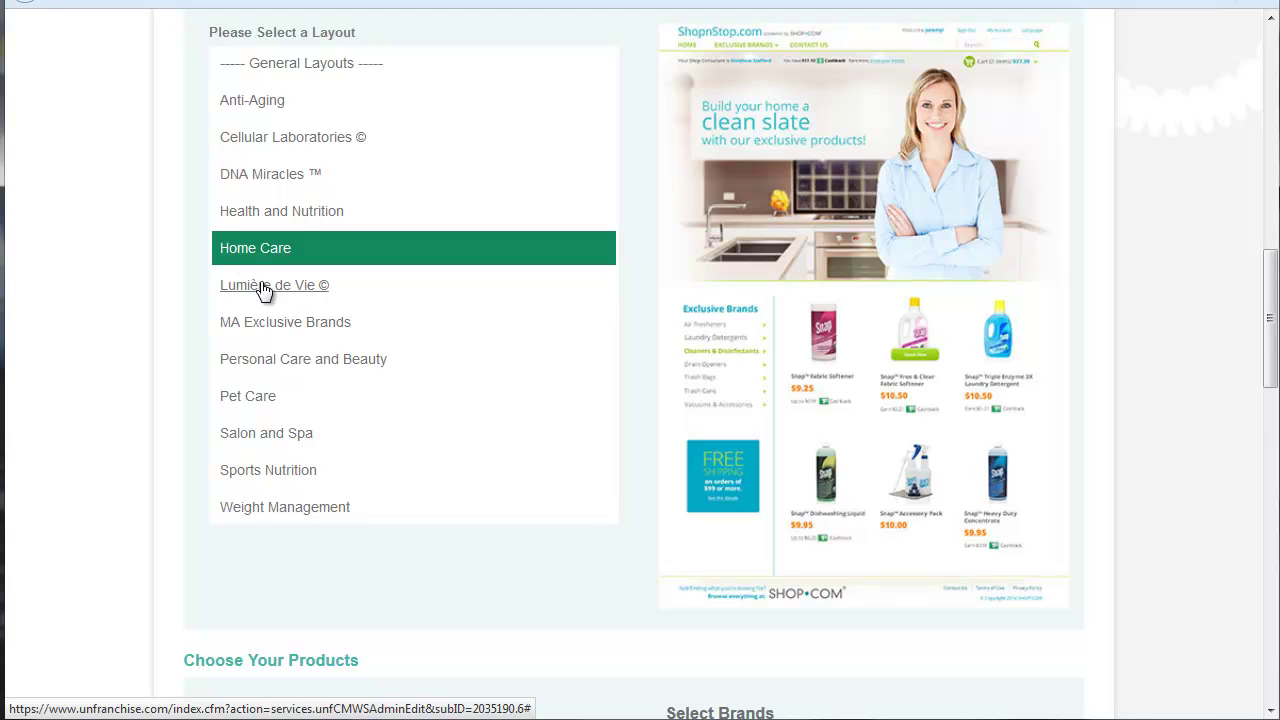
Step: Preview the remaining layouts, Lumière de Vie through Weight Management, then choose Pet Care
left_click(261, 289)
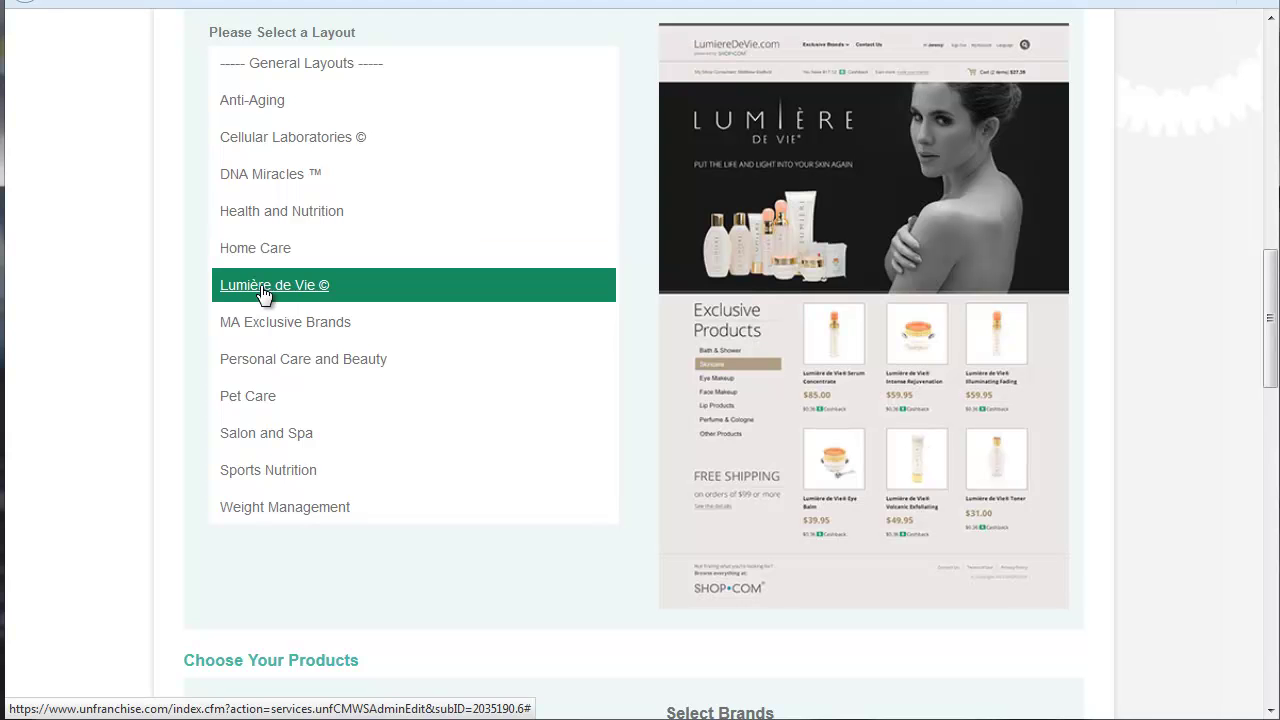
left_click(277, 324)
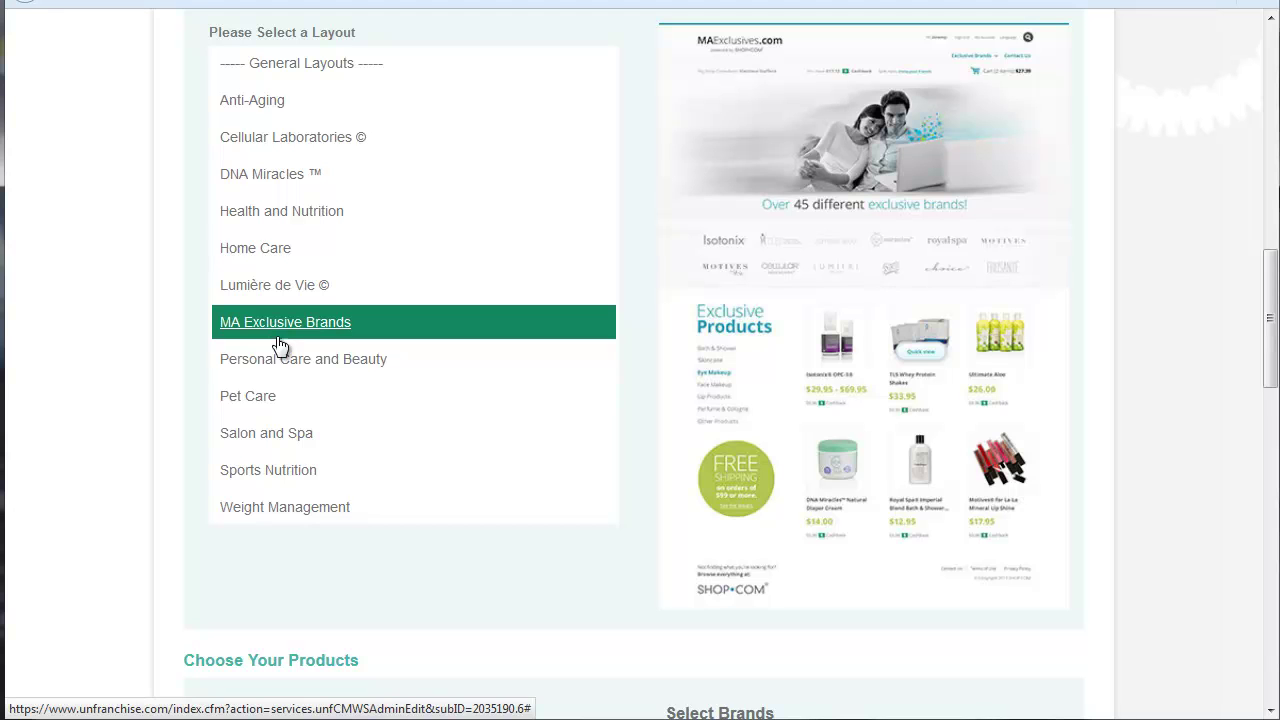
left_click(279, 366)
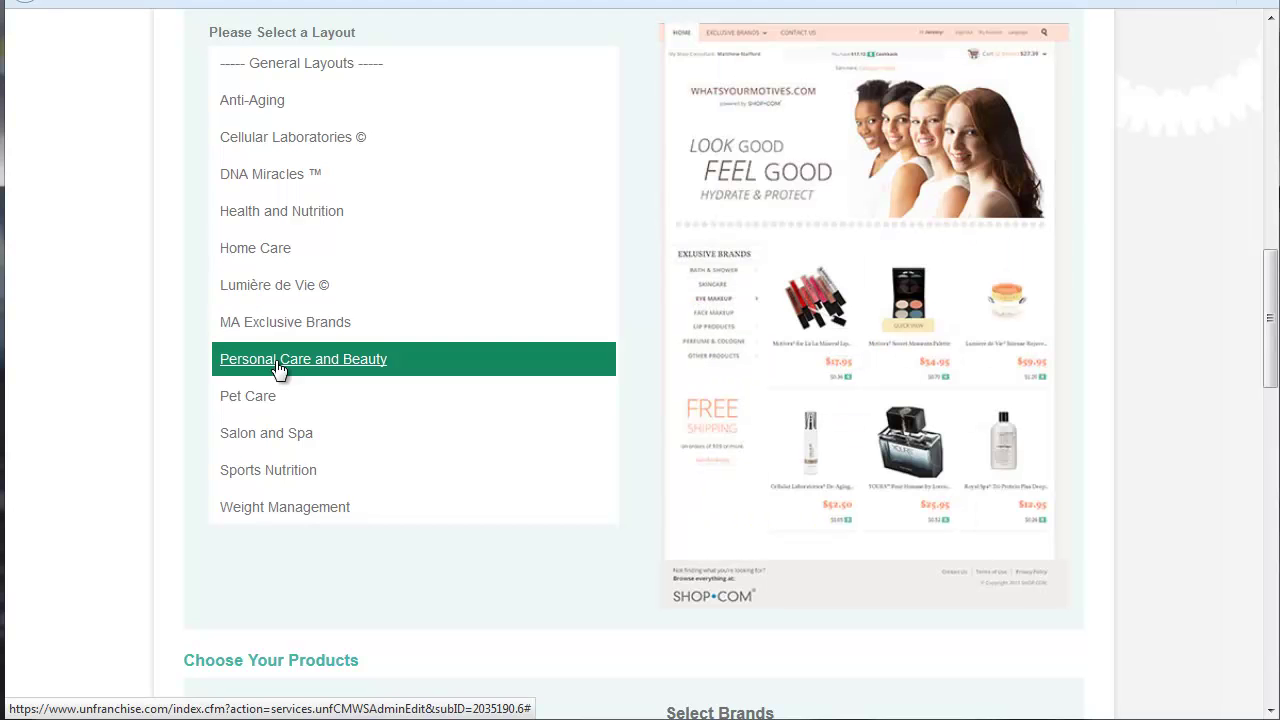
left_click(256, 400)
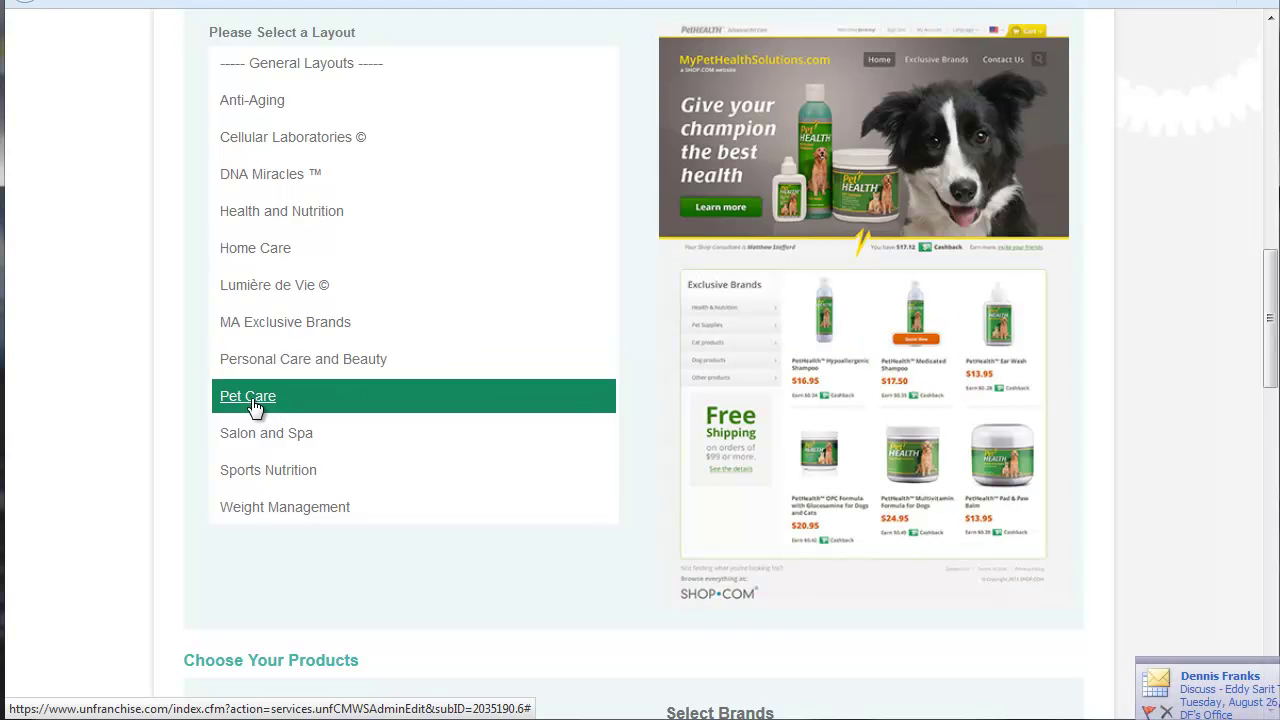
left_click(255, 440)
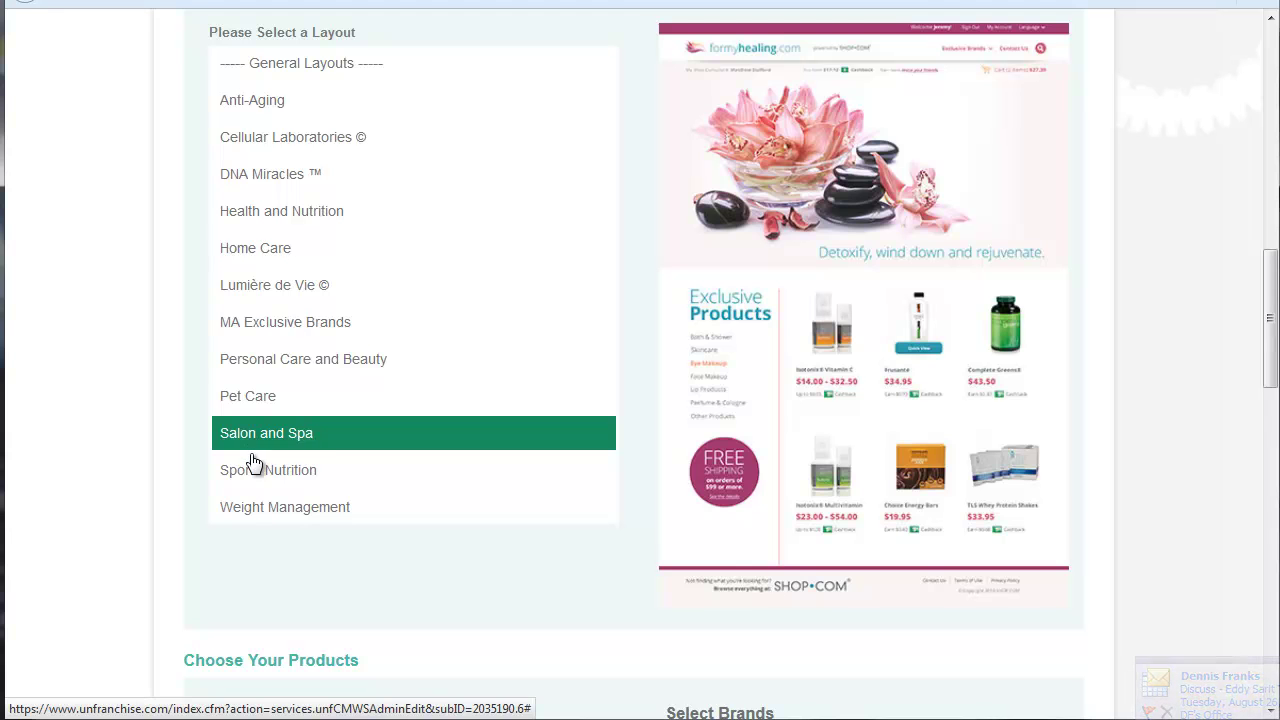
left_click(260, 472)
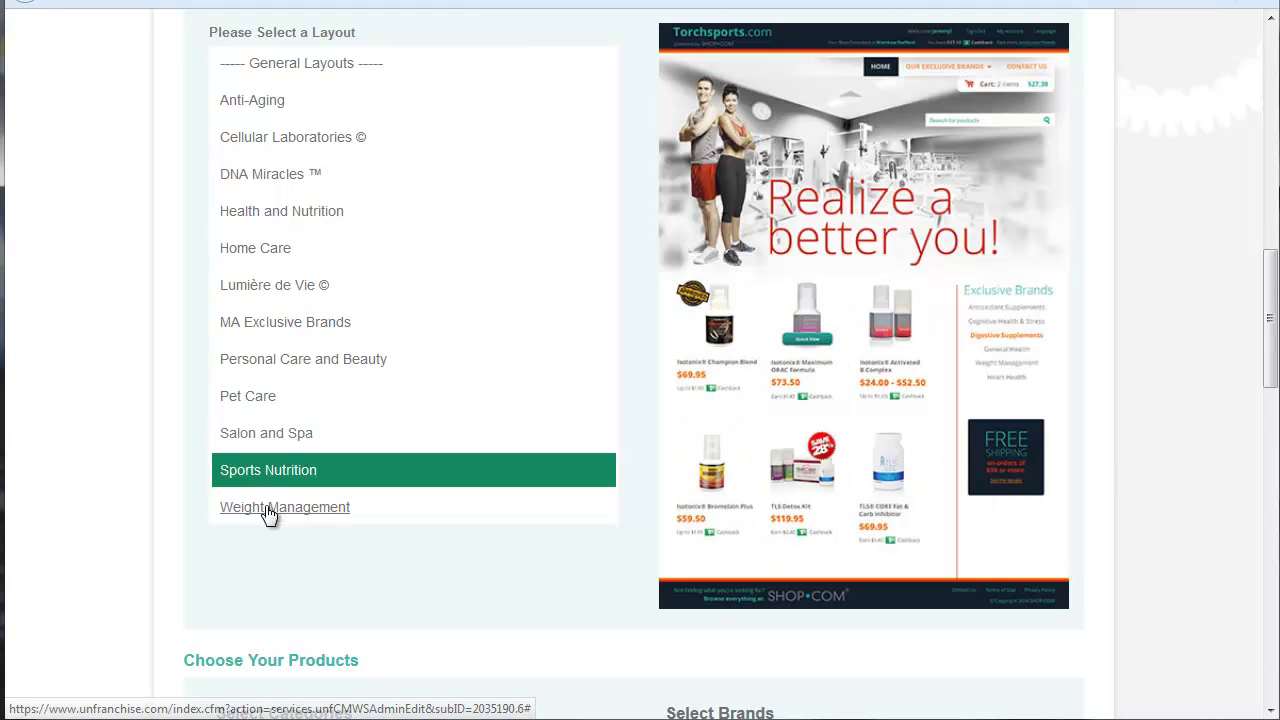
left_click(266, 510)
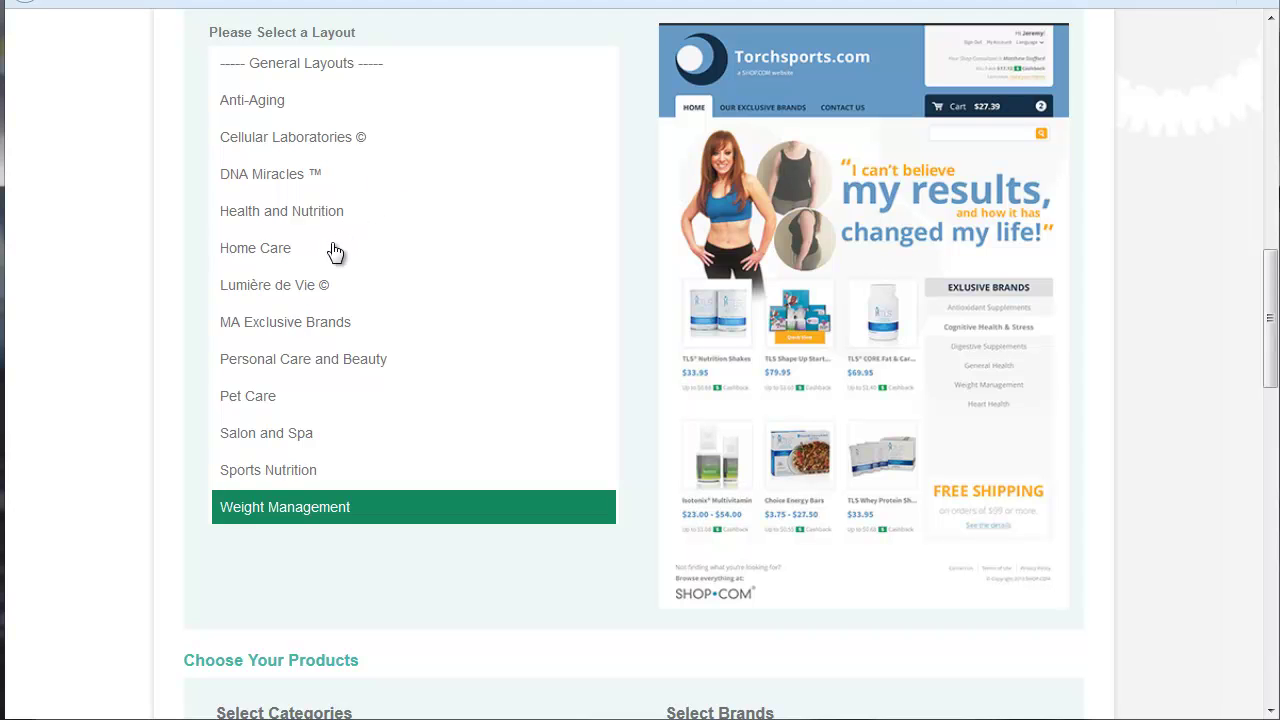
left_click(244, 397)
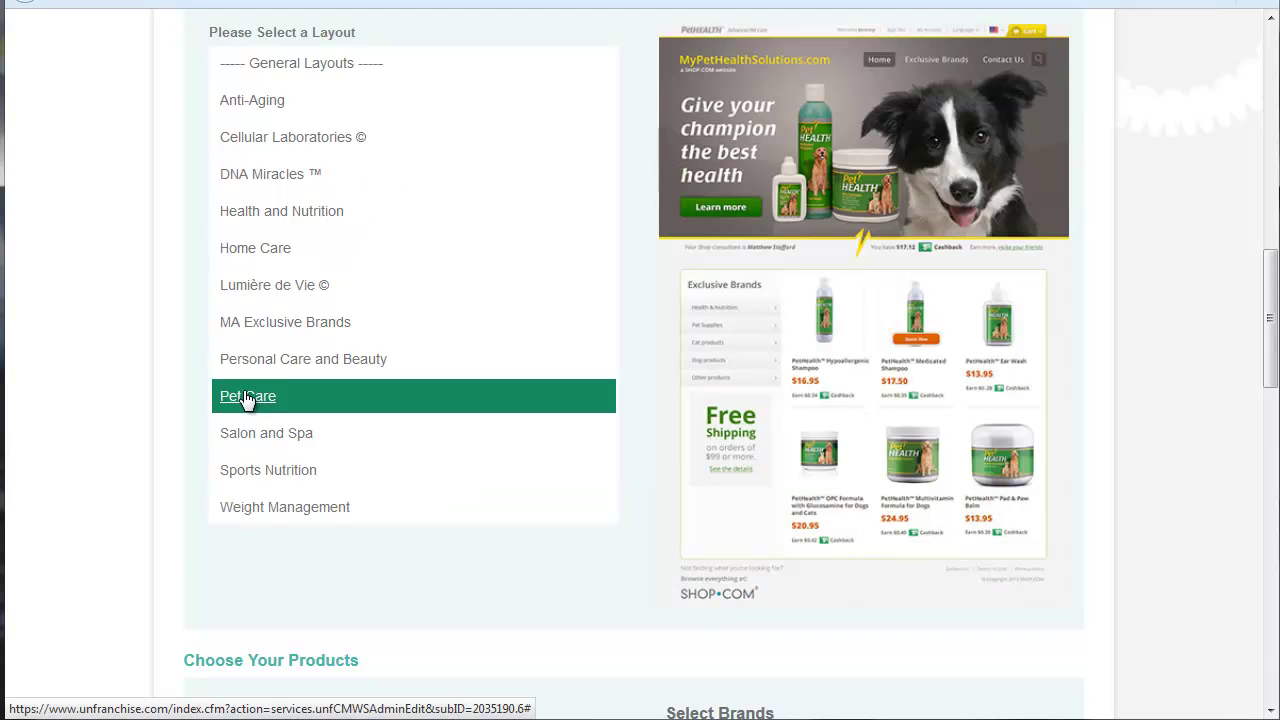
Step: Tick the Pet Supplies and Health & Nutrition product categories
scroll(1115, 212, "down", 3)
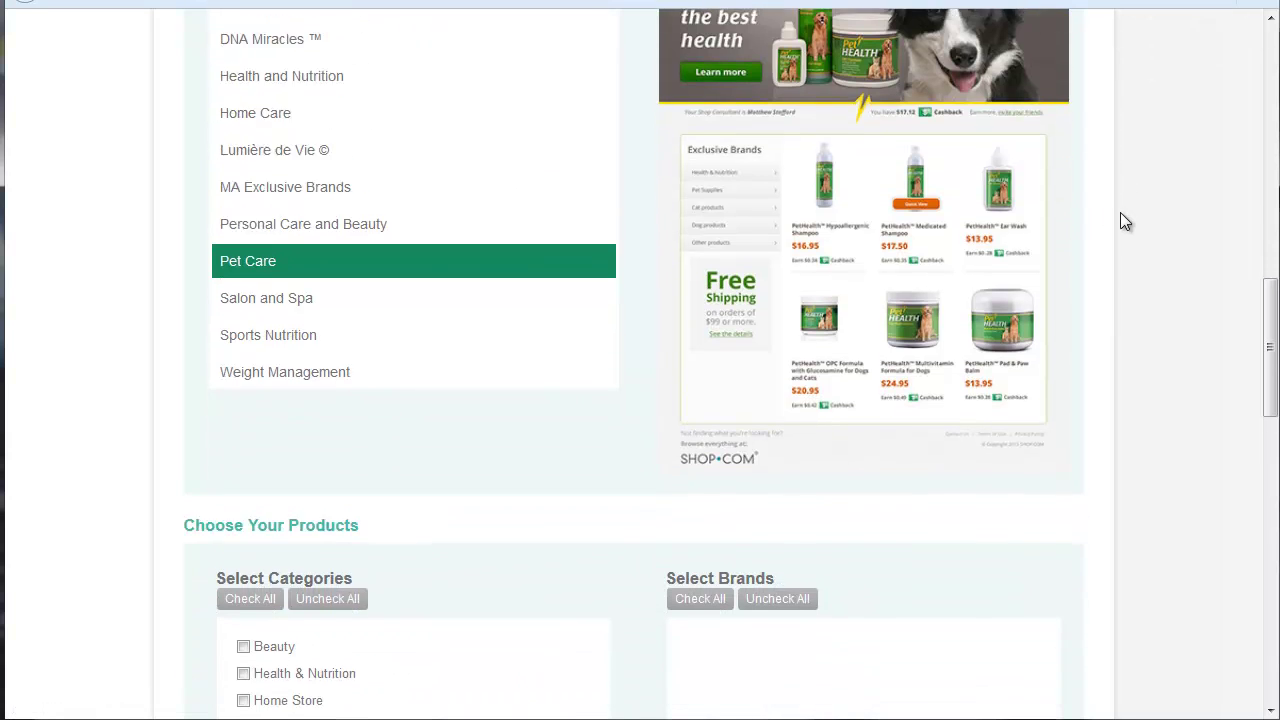
scroll(1100, 222, "down", 1)
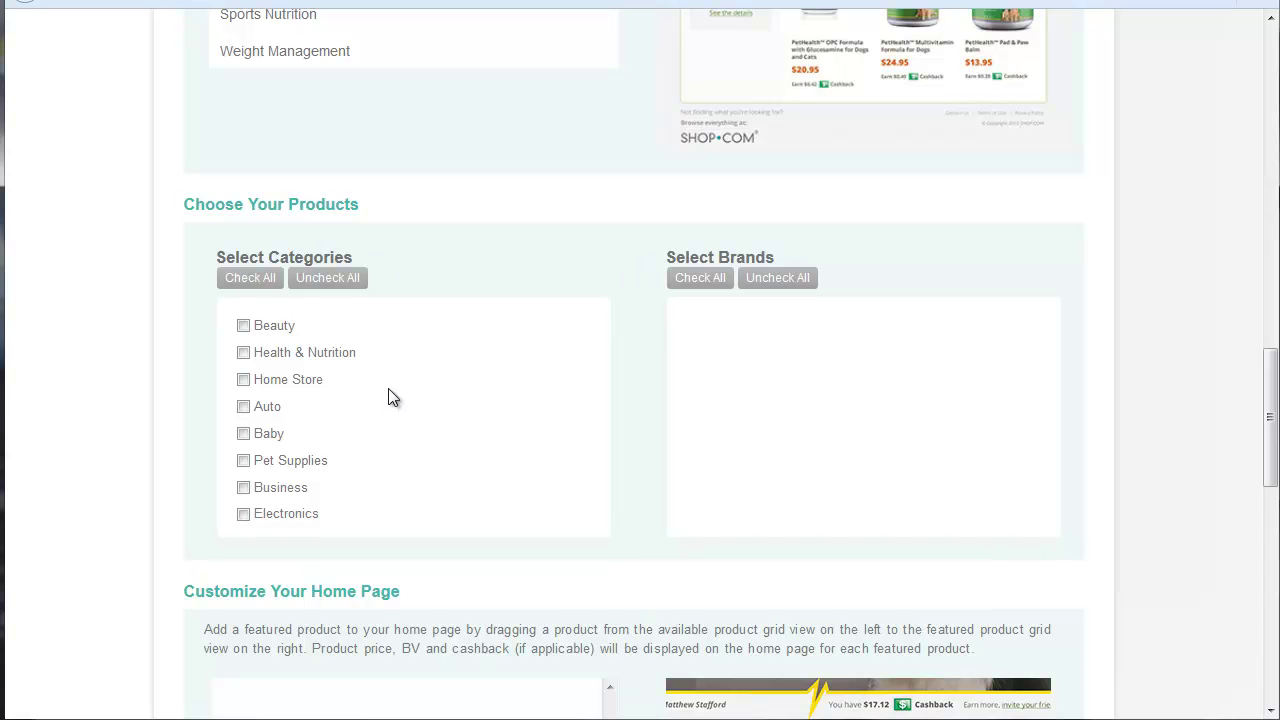
left_click(243, 461)
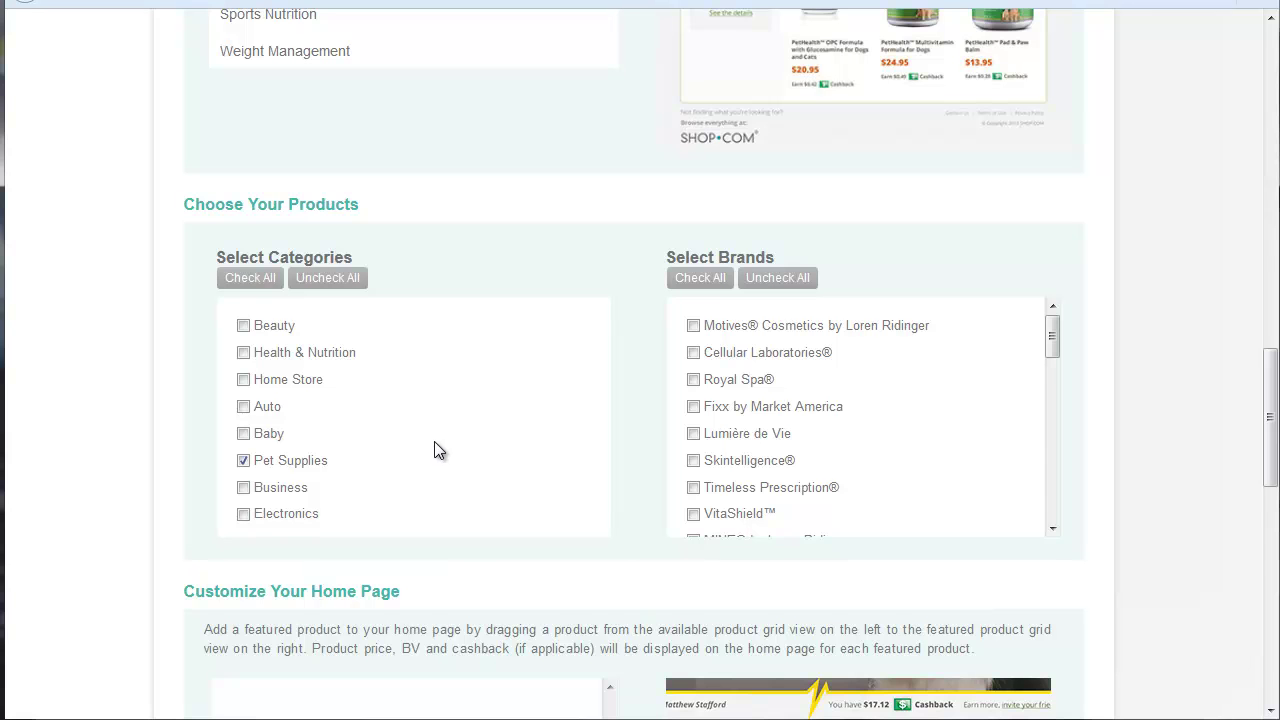
left_click(243, 353)
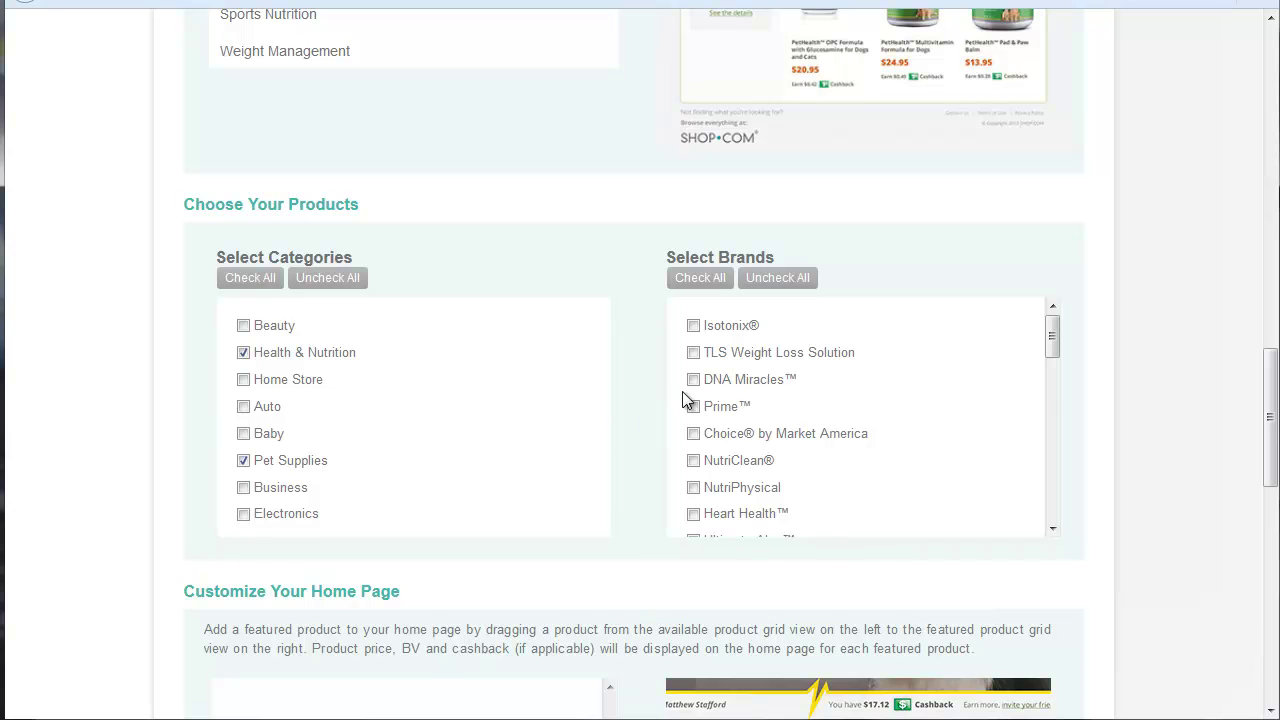
Step: Tick the Pet Health™ and Heart Health™ brands in the brands list
left_click_drag(1050, 334, 1037, 508)
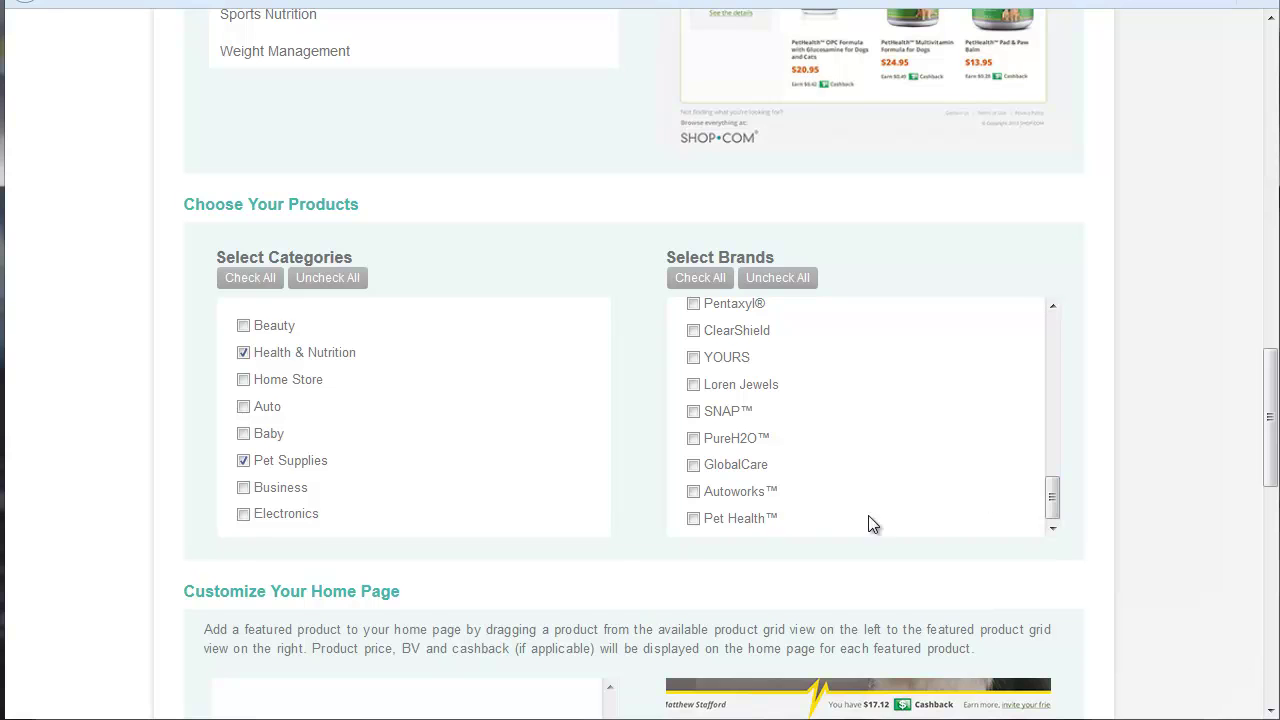
left_click(693, 519)
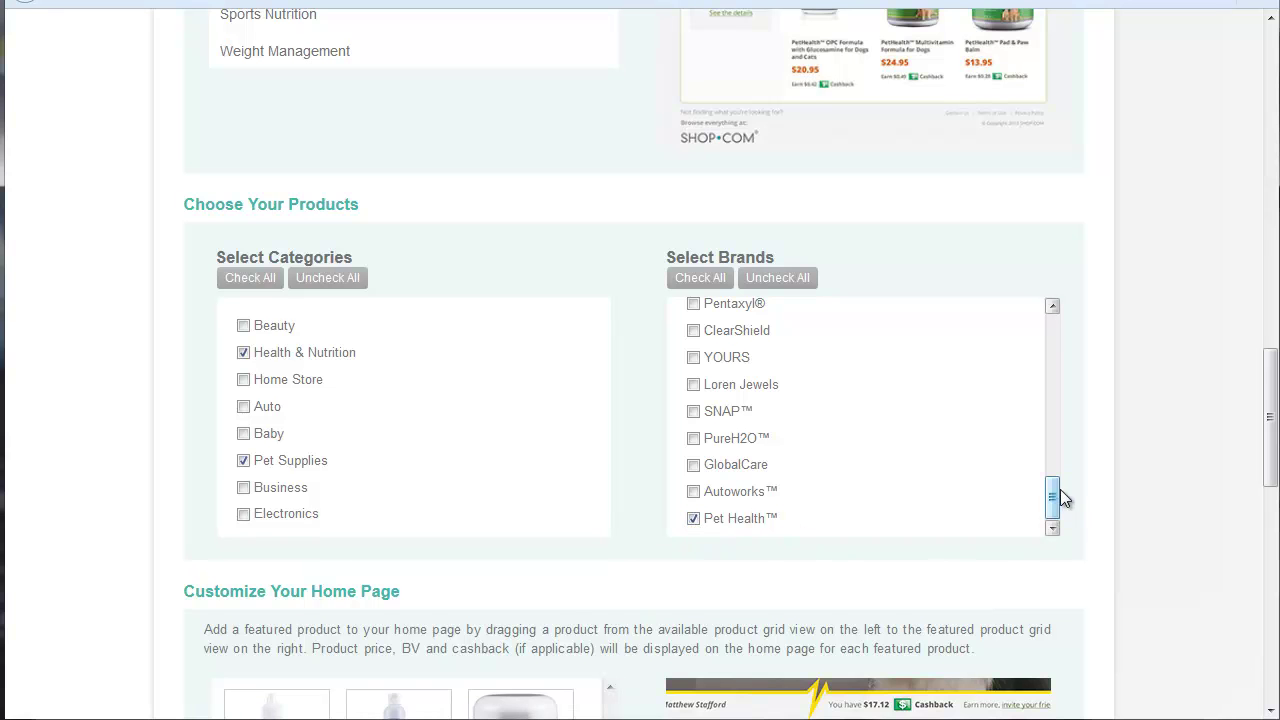
left_click_drag(1052, 505, 1052, 358)
left_click(693, 416)
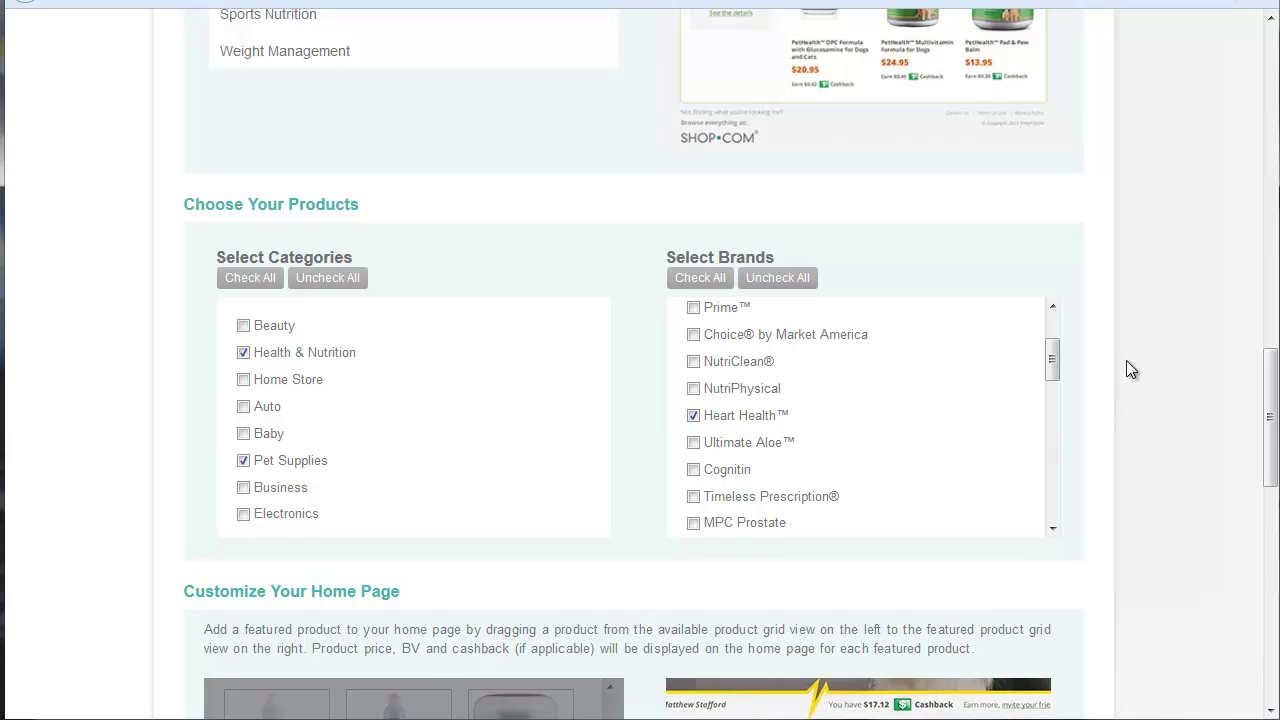
scroll(1170, 343, "down", 6)
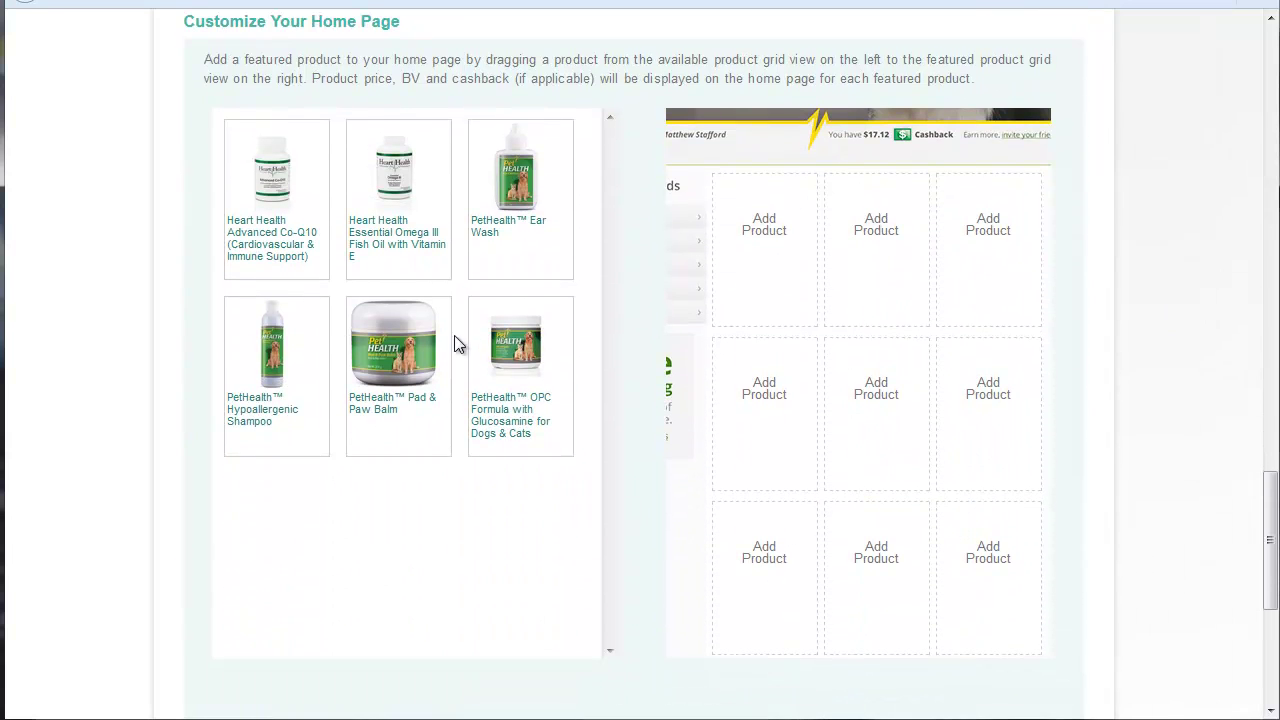
Step: Feature OPC Formula, Pad & Paw Balm, Ear Wash, Hypoallergenic Shampoo and Omega III on the home page
left_click(520, 355)
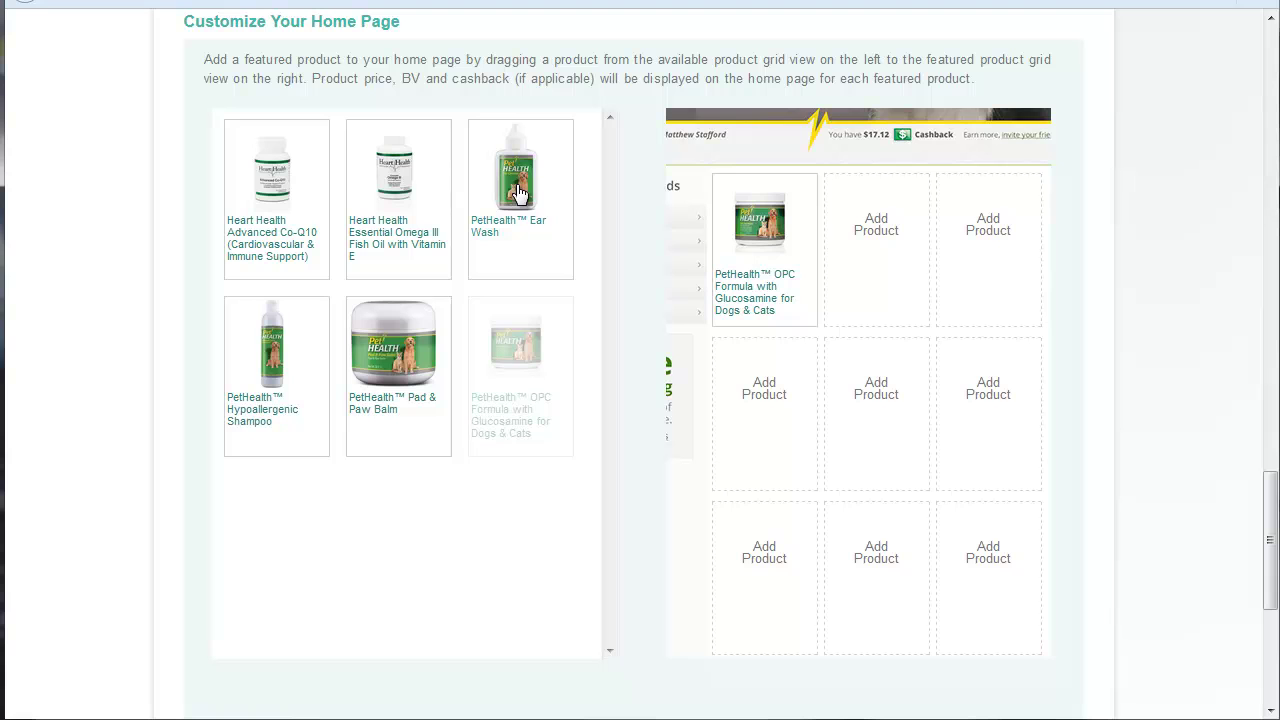
left_click(393, 357)
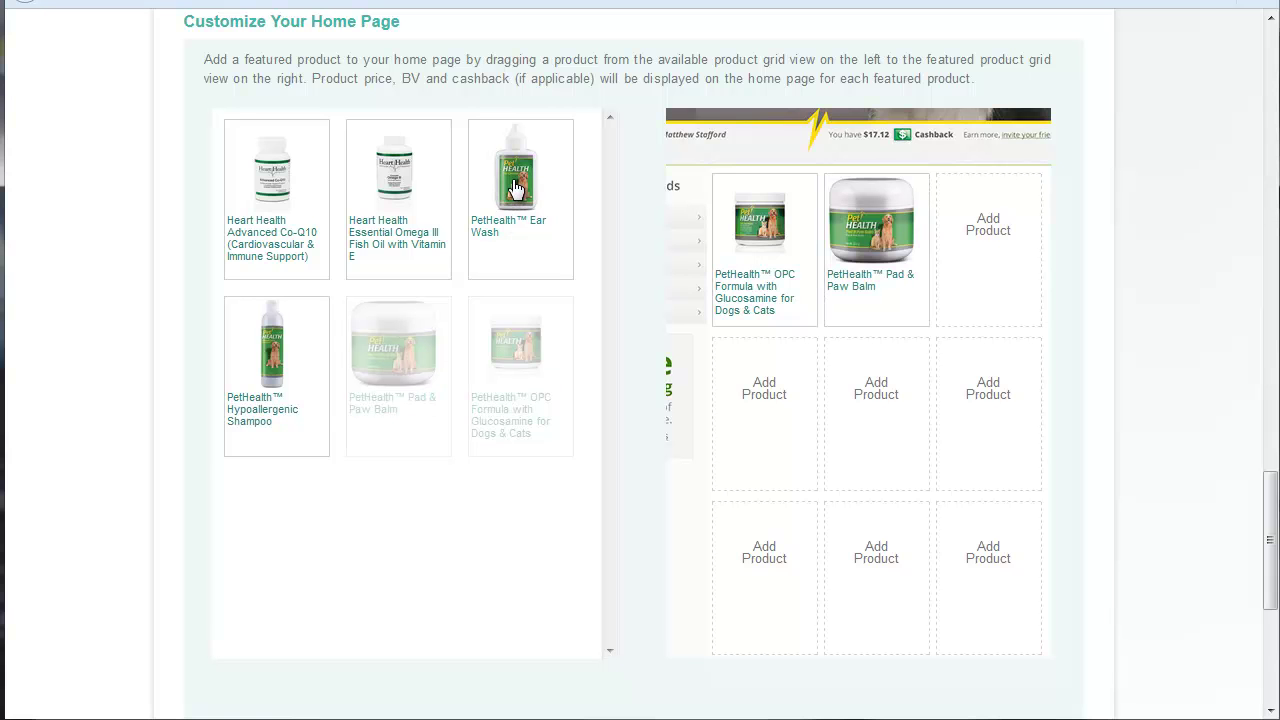
left_click_drag(515, 190, 755, 400)
left_click_drag(270, 348, 985, 220)
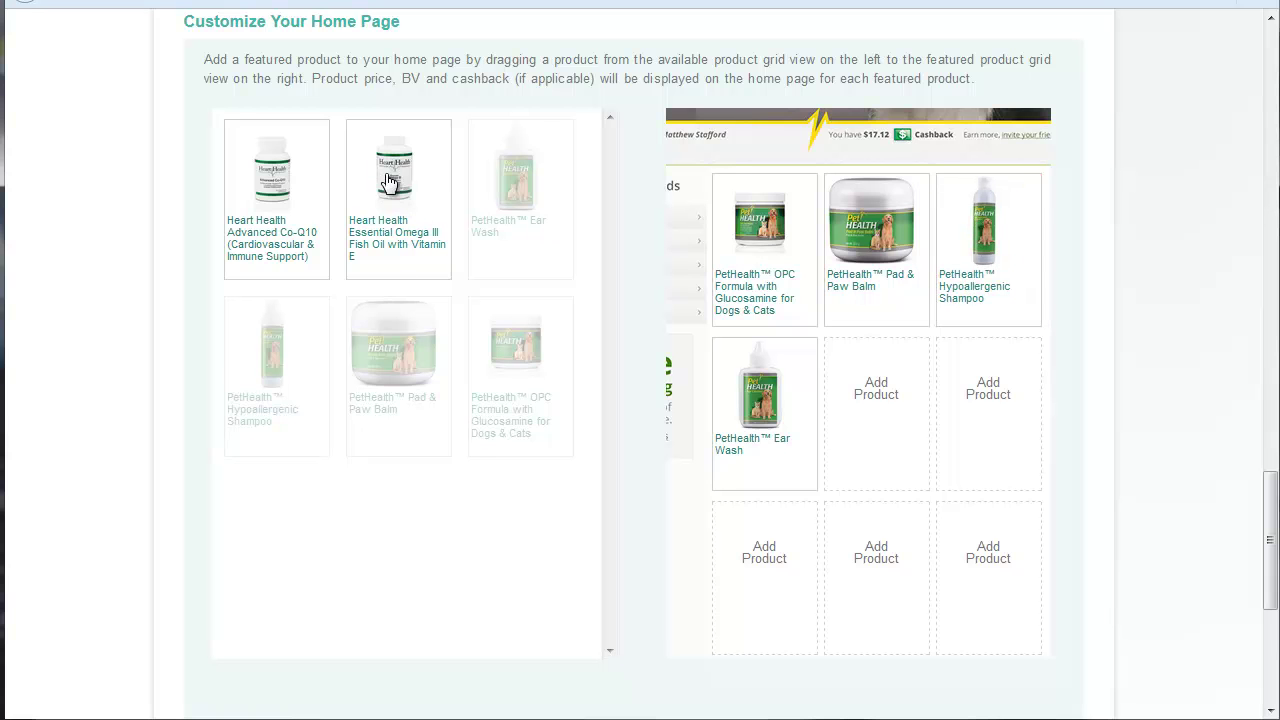
left_click_drag(390, 182, 878, 402)
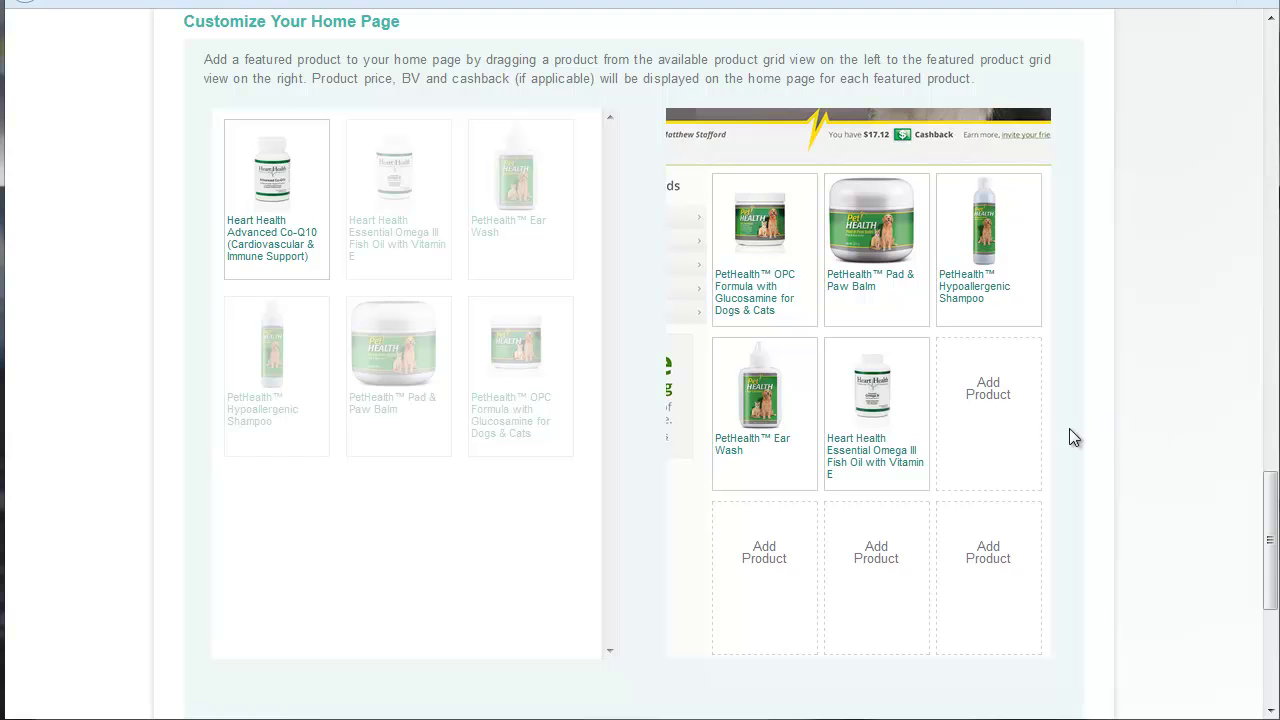
Step: Put Omega III first and Ear Wash last in row two, then add and remove Advanced Co-Q10
scroll(1097, 437, "down", 2)
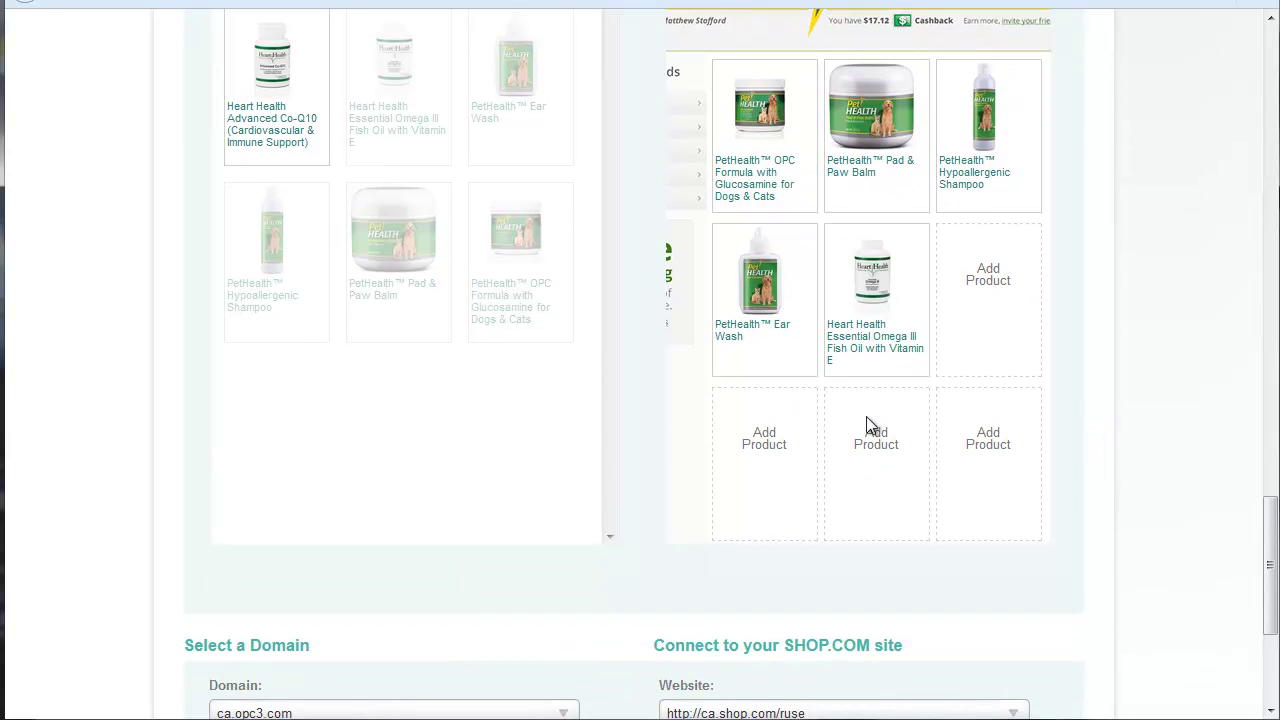
scroll(1123, 417, "down", 2)
scroll(1100, 403, "up", 4)
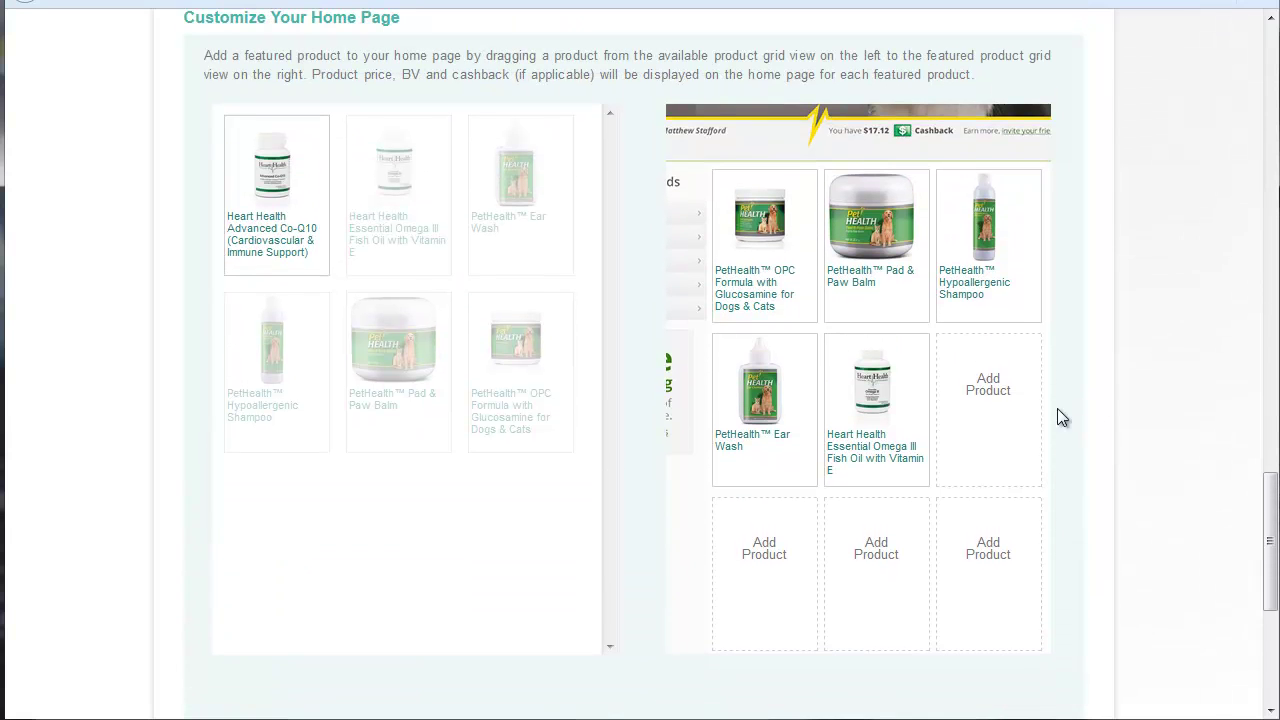
left_click_drag(862, 420, 1080, 466)
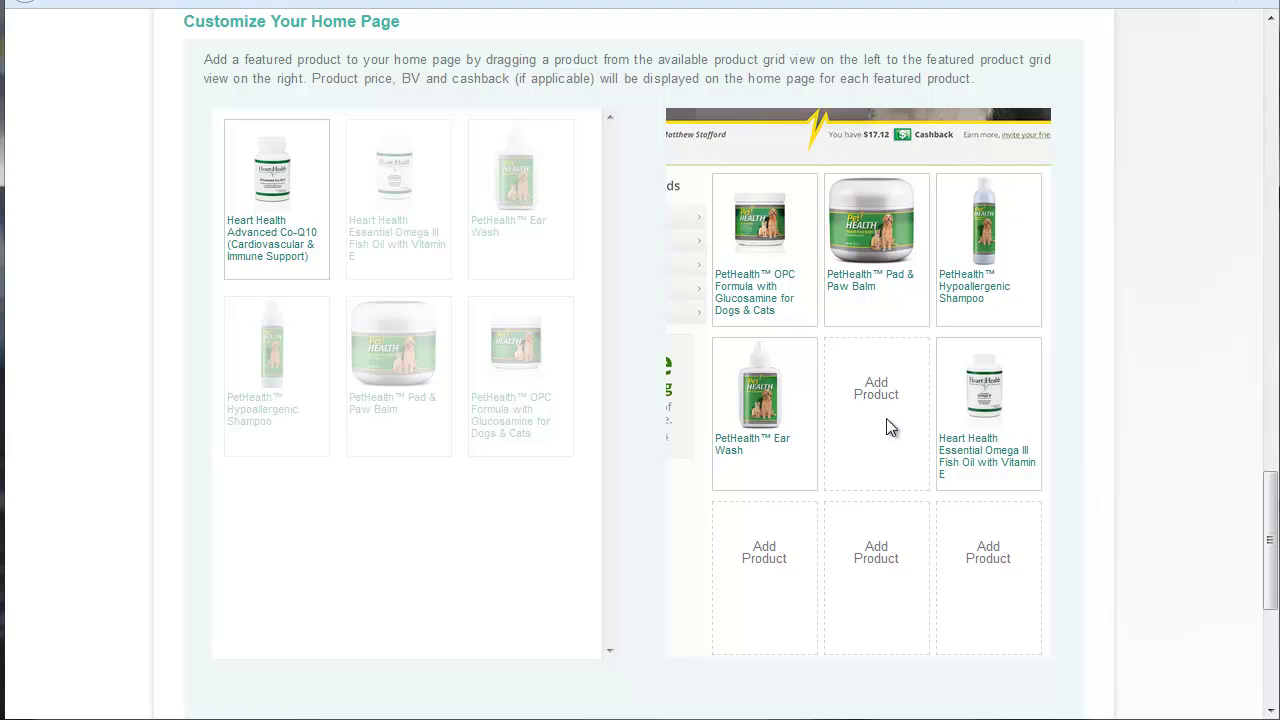
left_click_drag(975, 420, 772, 422)
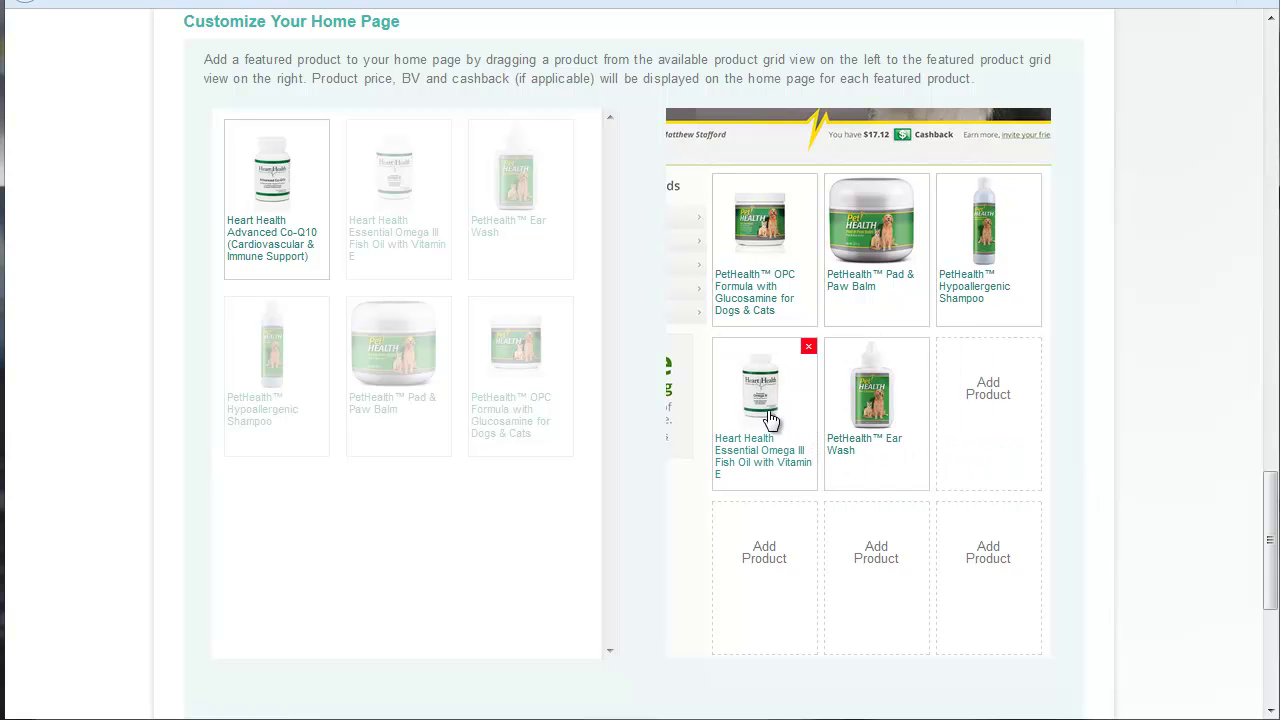
left_click_drag(874, 430, 988, 445)
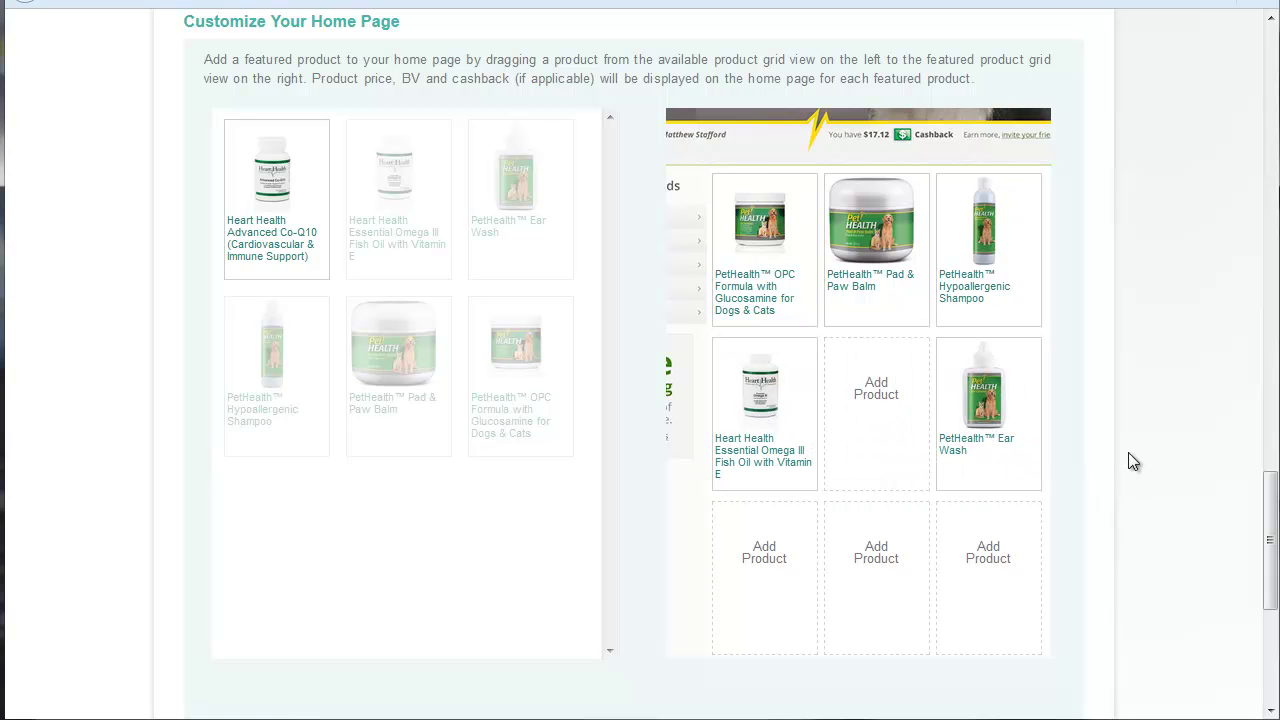
scroll(1171, 478, "down", 2)
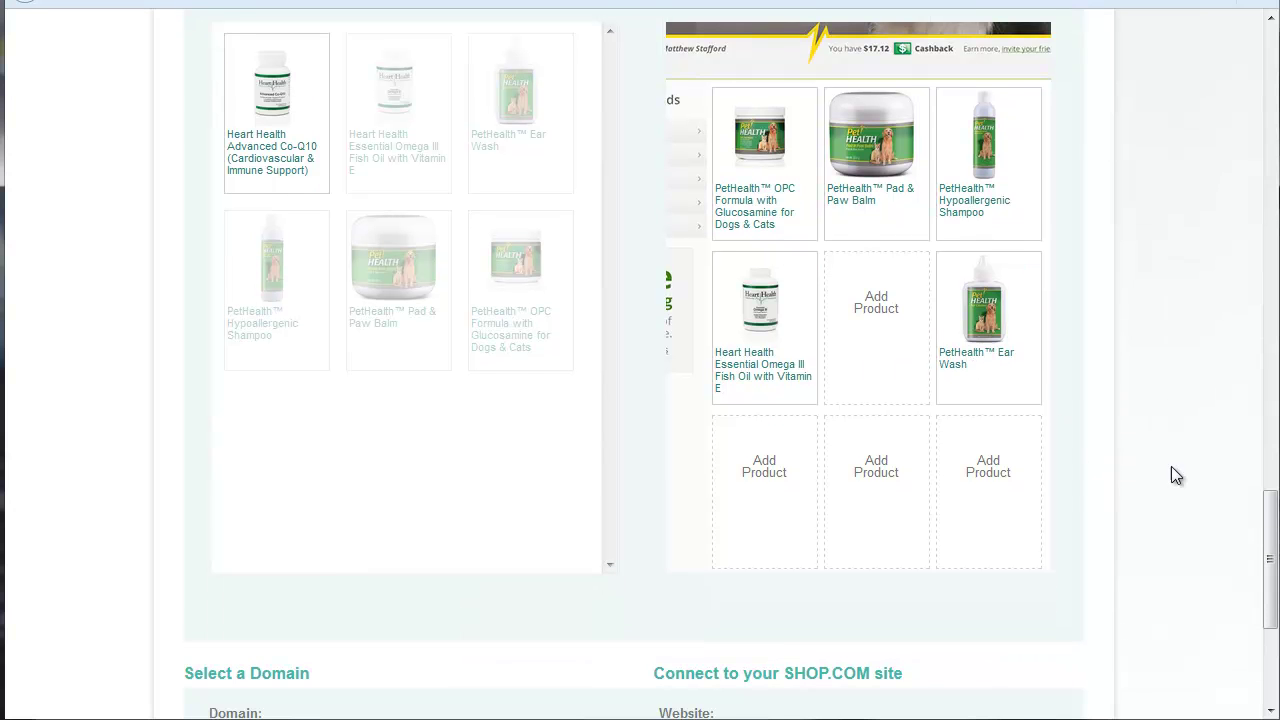
left_click(286, 88)
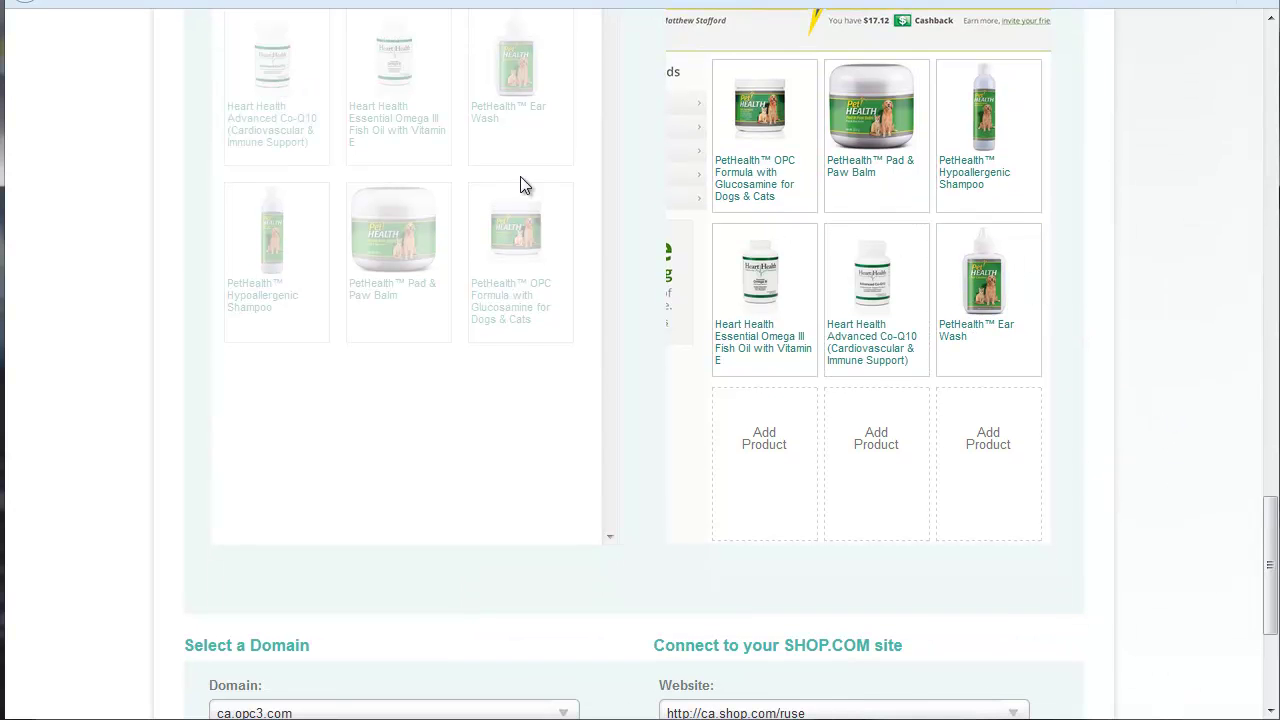
left_click(920, 237)
scroll(1177, 375, "down", 3)
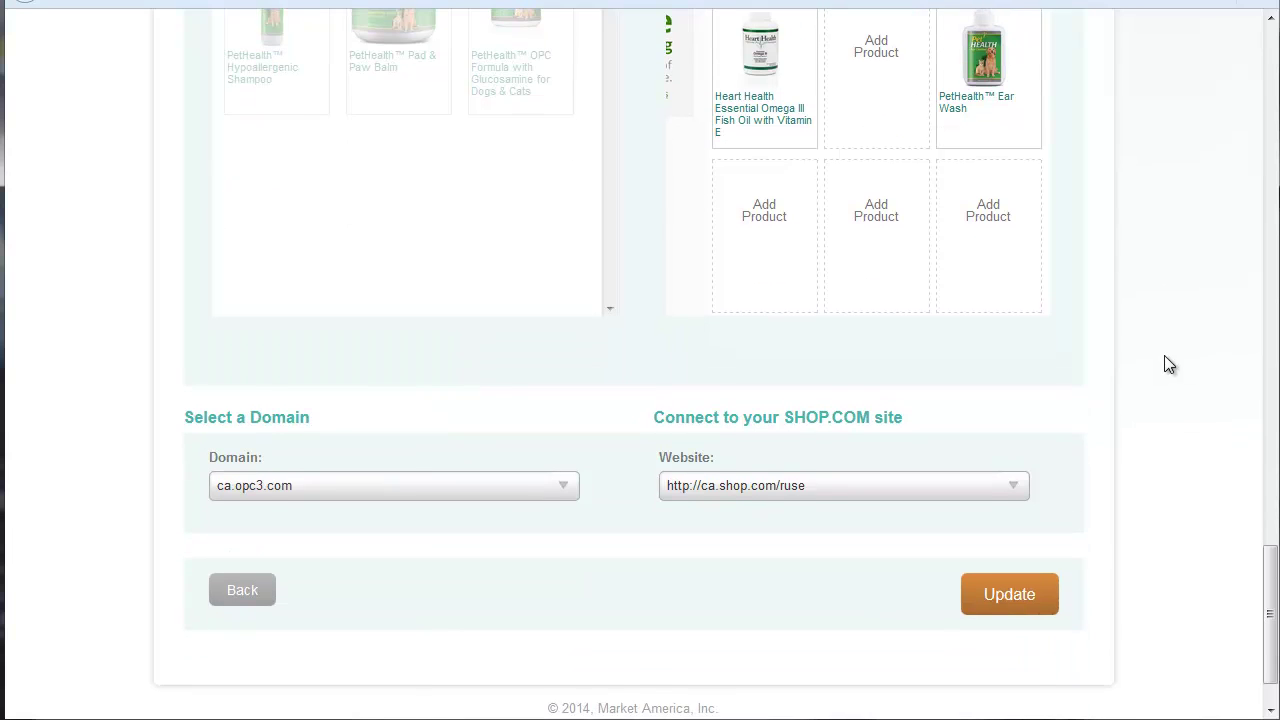
scroll(1164, 355, "down", 1)
left_click(452, 412)
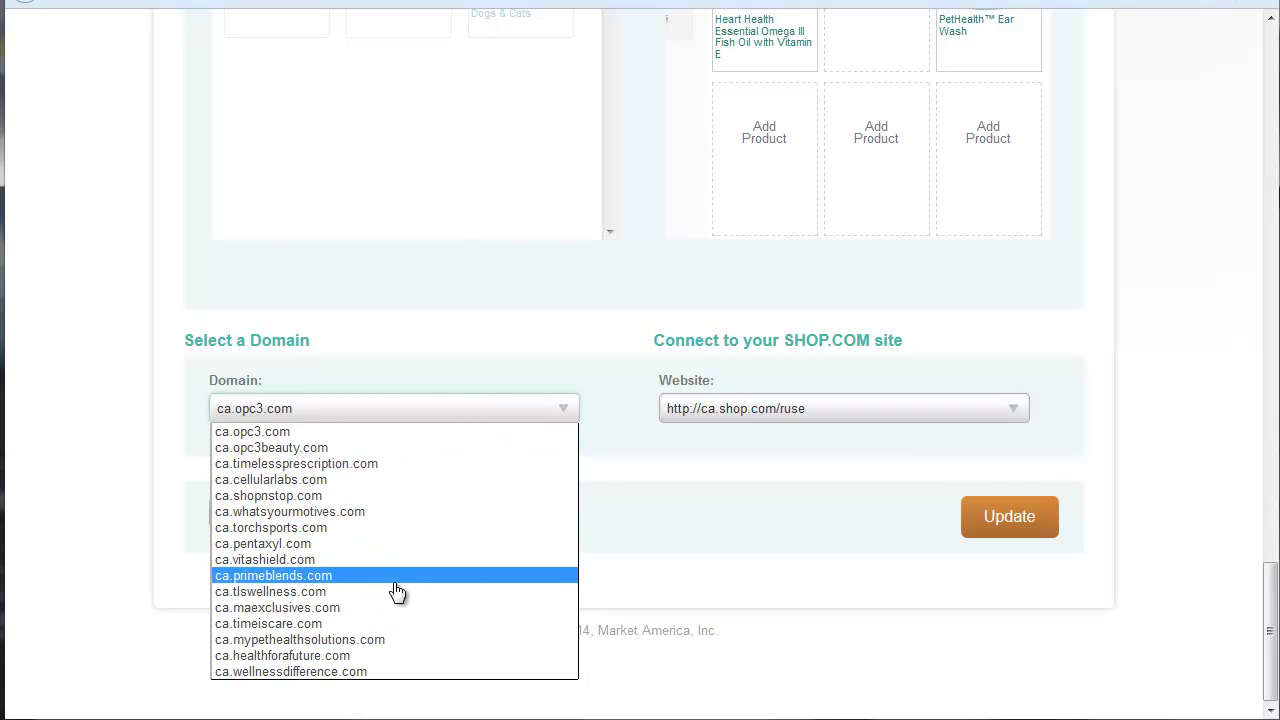
left_click(293, 640)
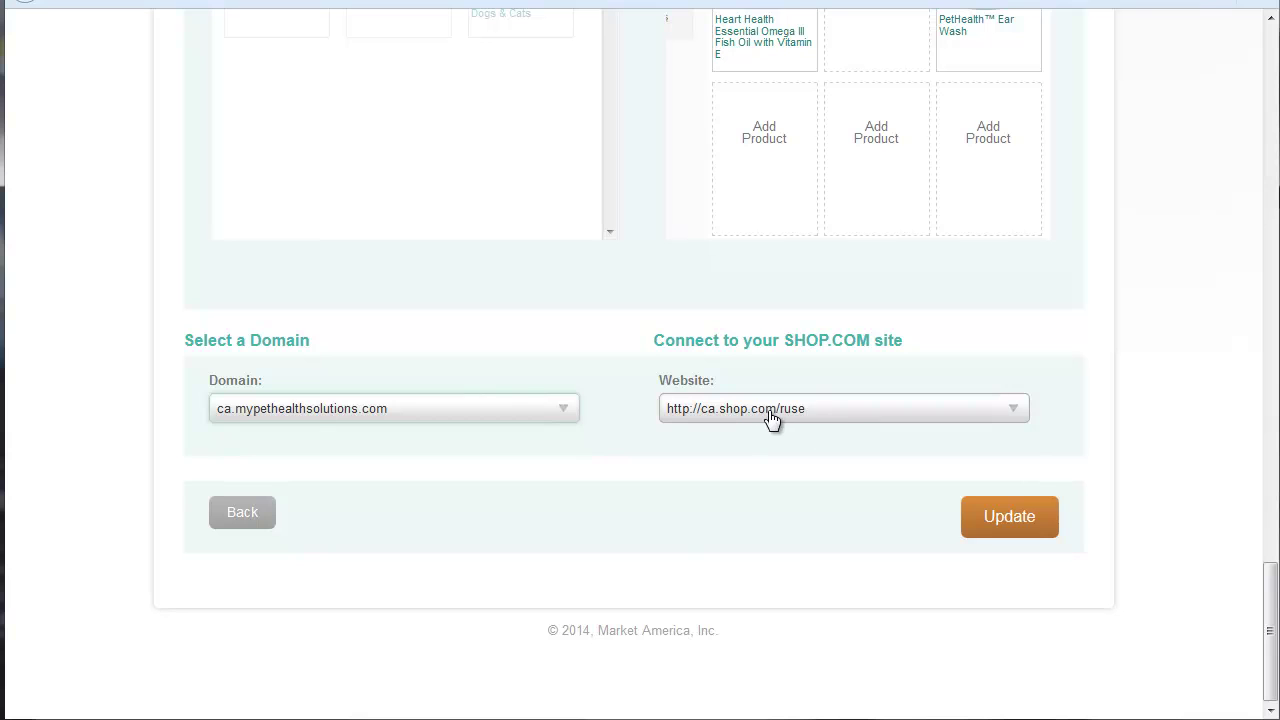
left_click(832, 411)
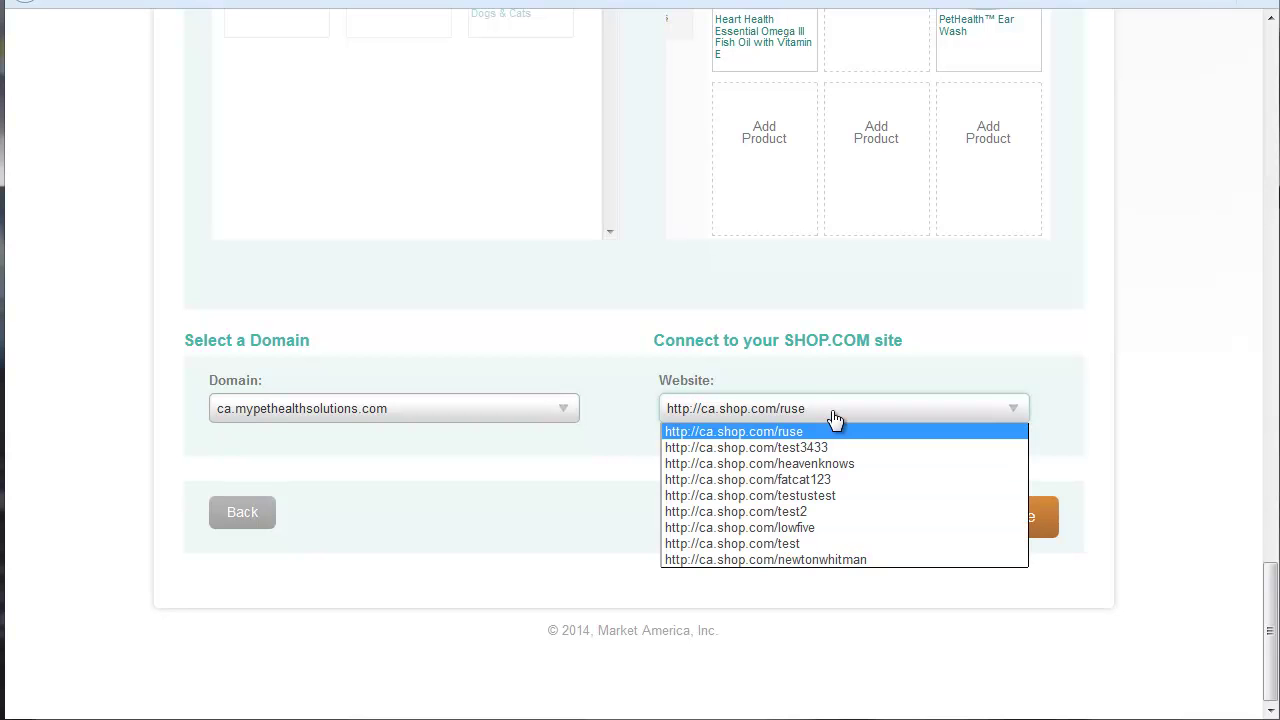
left_click(805, 543)
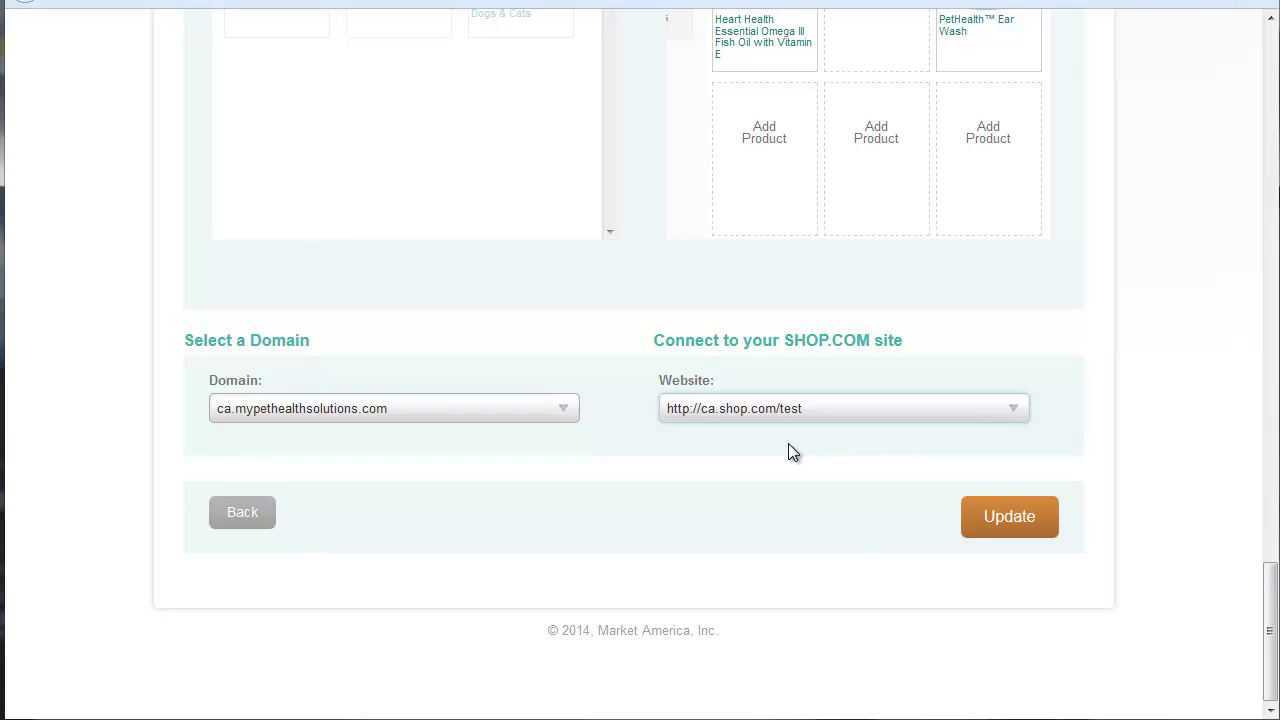
left_click(1020, 527)
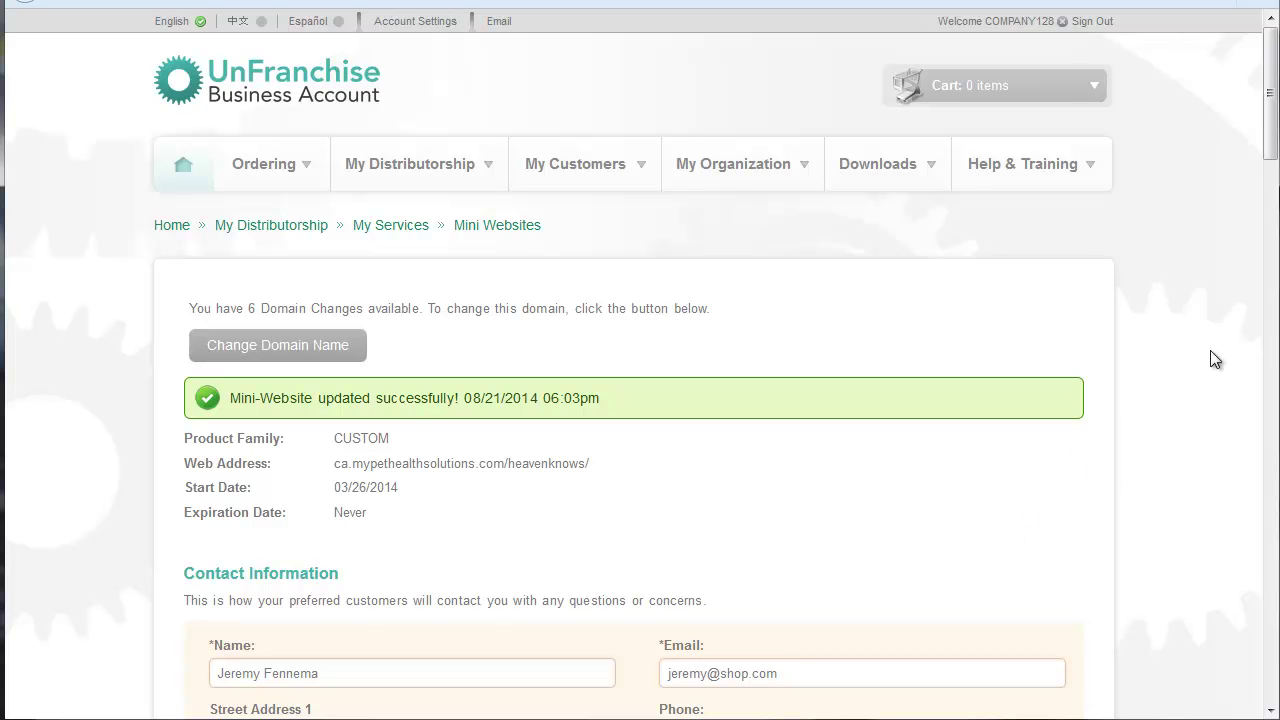
left_click_drag(1260, 114, 1240, 234)
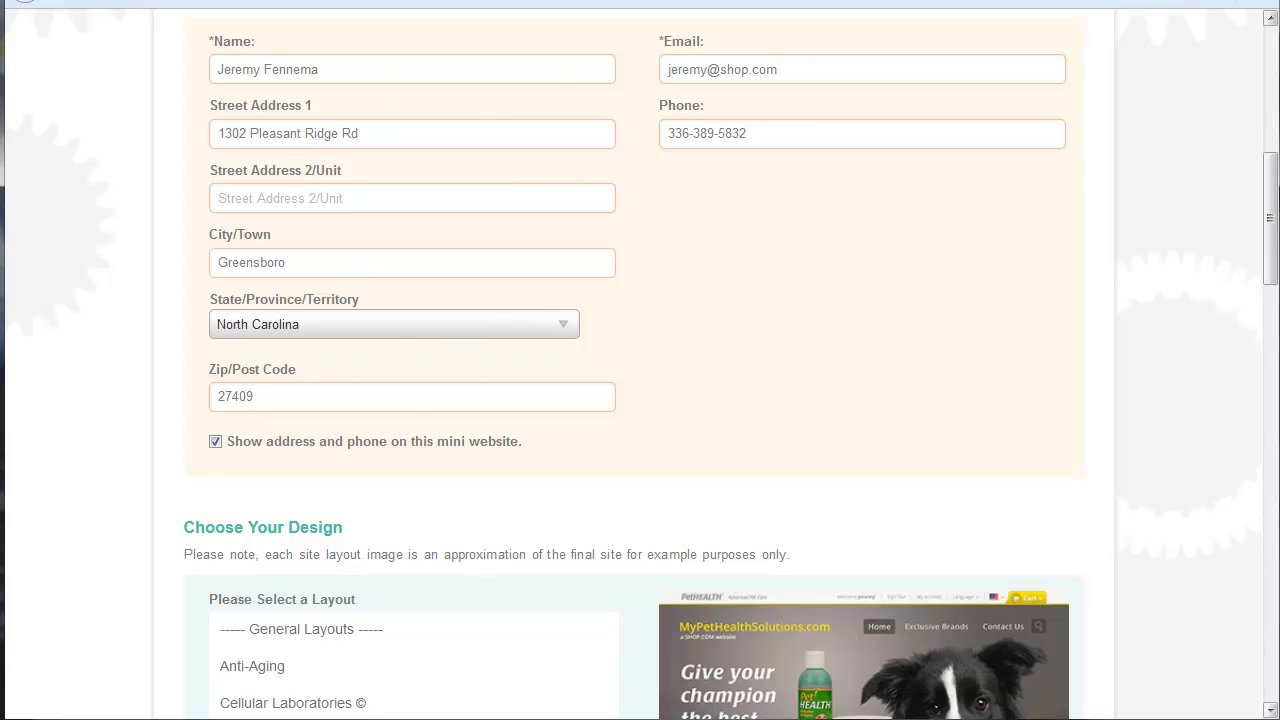
left_click_drag(1272, 240, 1272, 354)
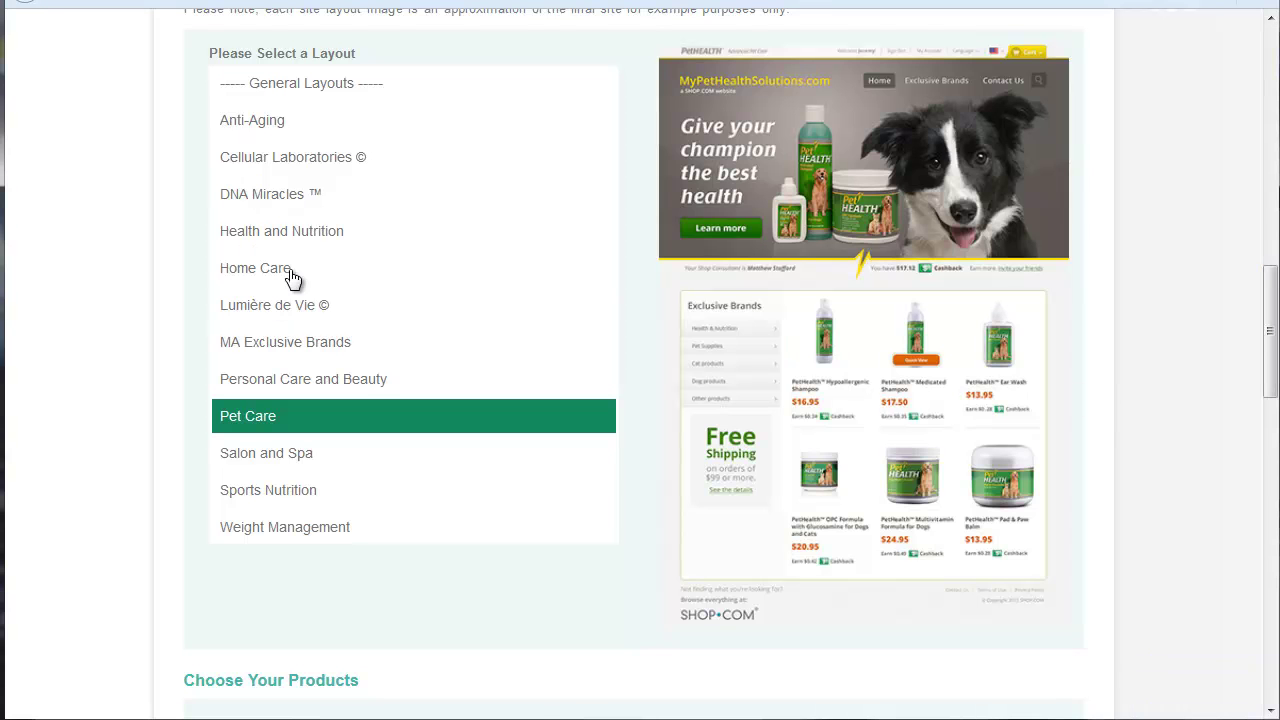
left_click(257, 270)
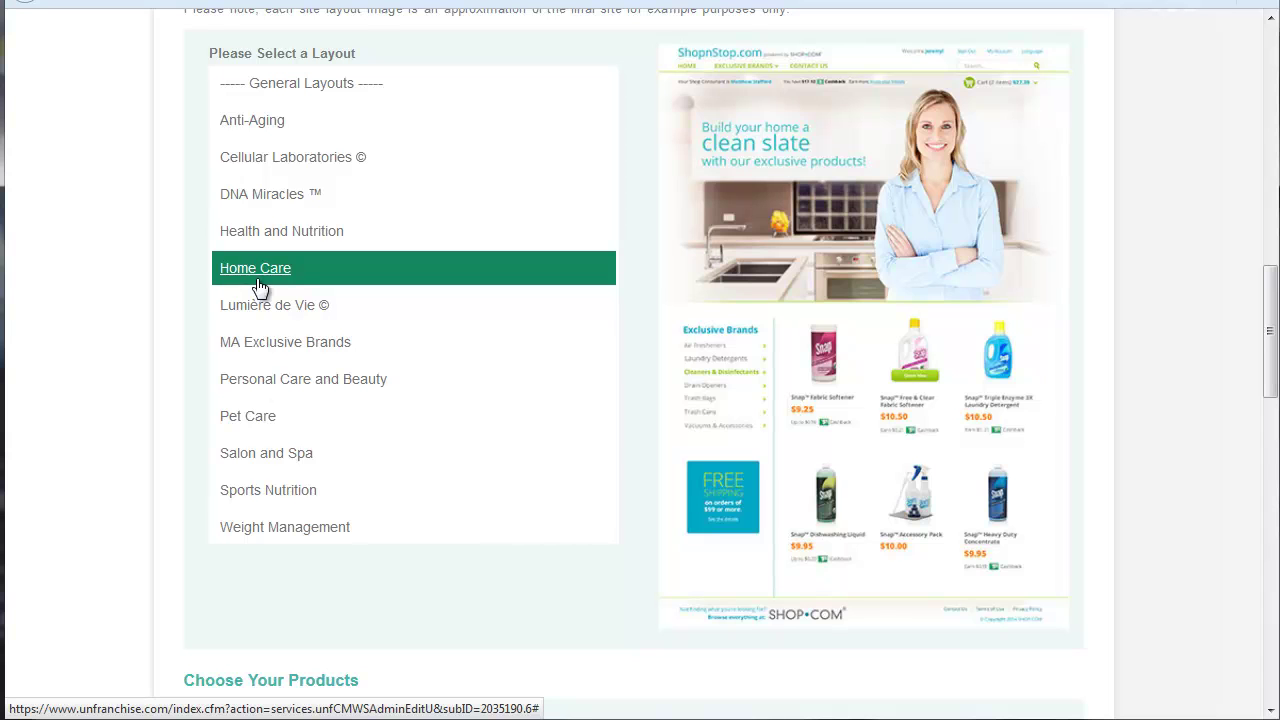
left_click(257, 392)
left_click(260, 420)
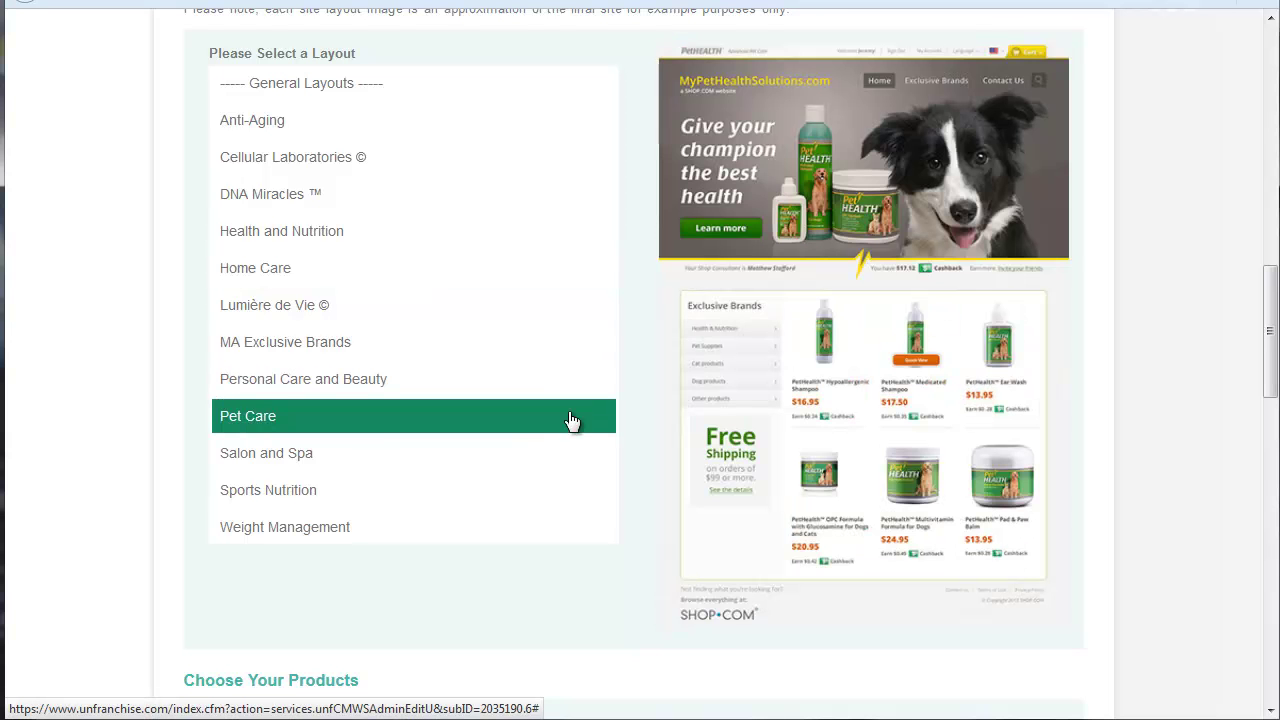
left_click_drag(1265, 323, 1240, 450)
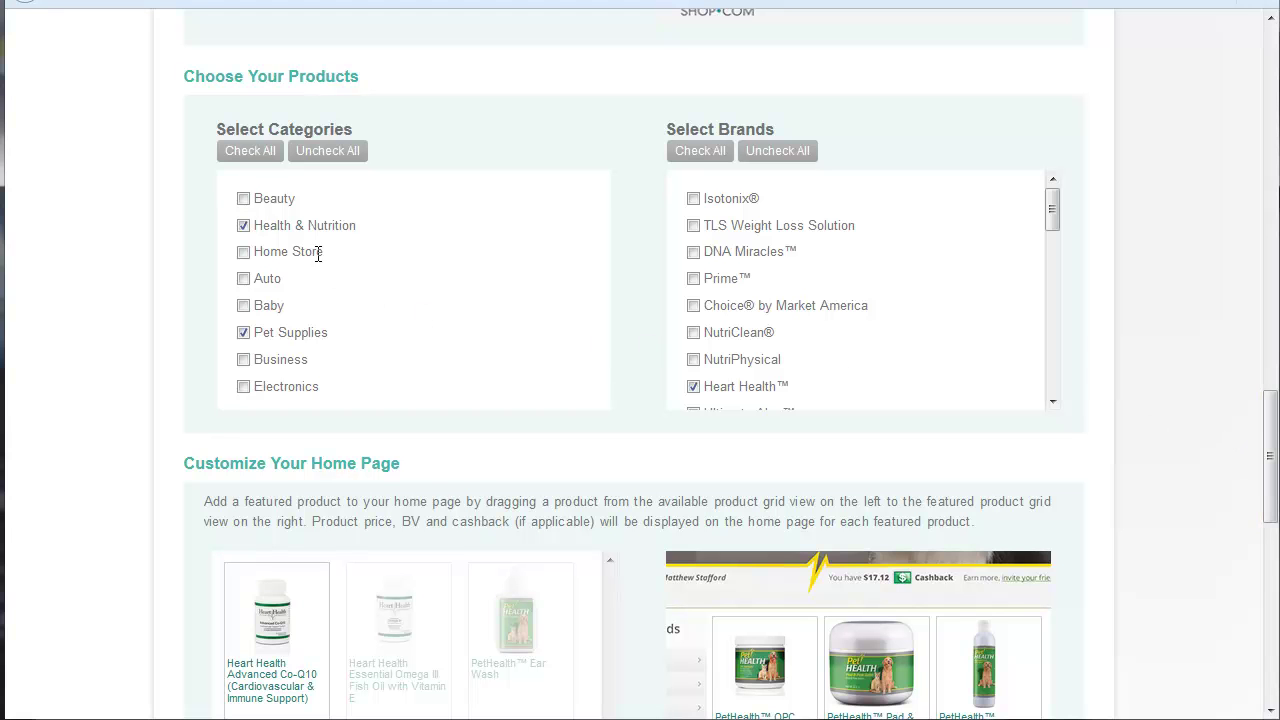
left_click_drag(1268, 435, 1268, 509)
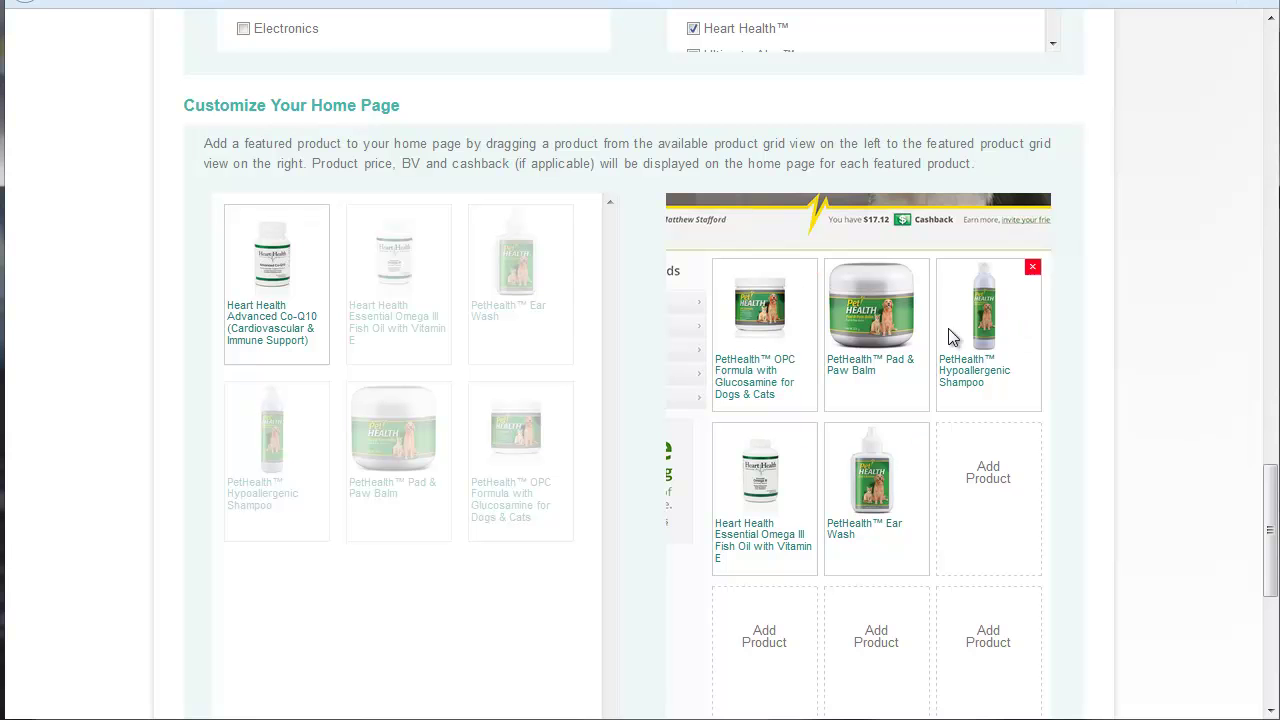
left_click_drag(1268, 508, 1266, 571)
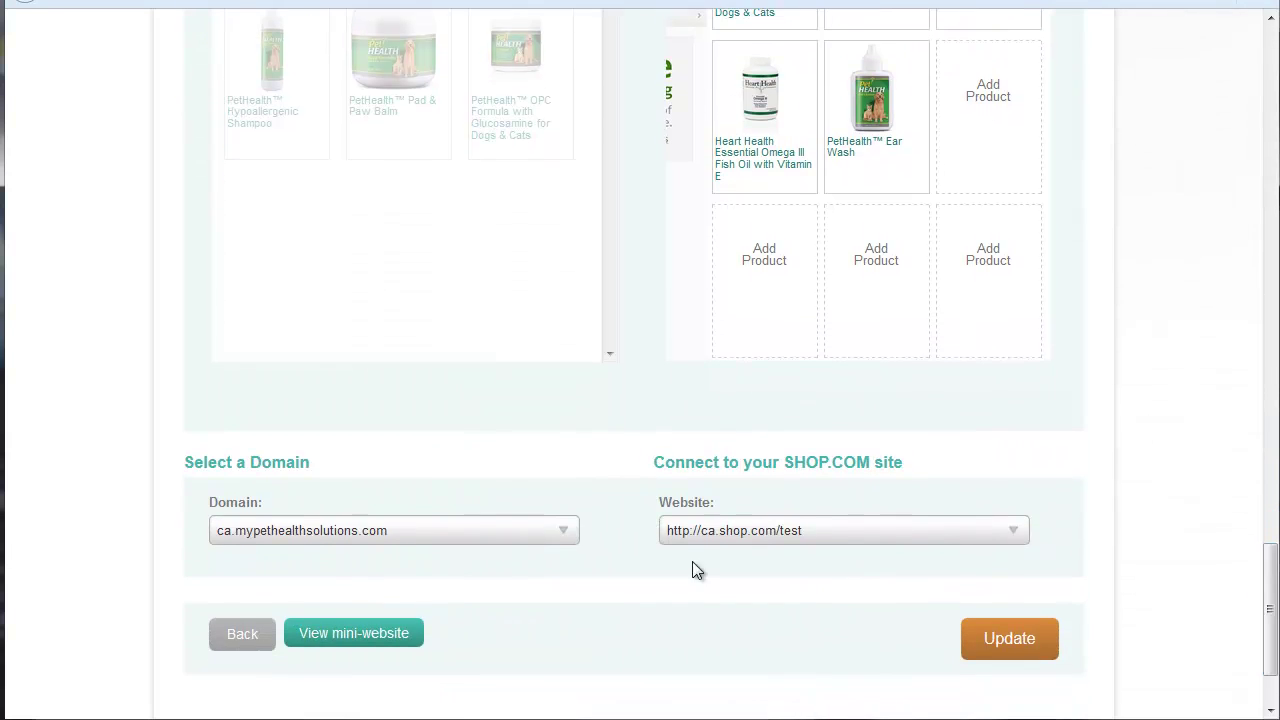
Step: Switch the domain to ca.cellularlabs.com, back to ca.mypethealthsolutions.com, then Update again
left_click(358, 533)
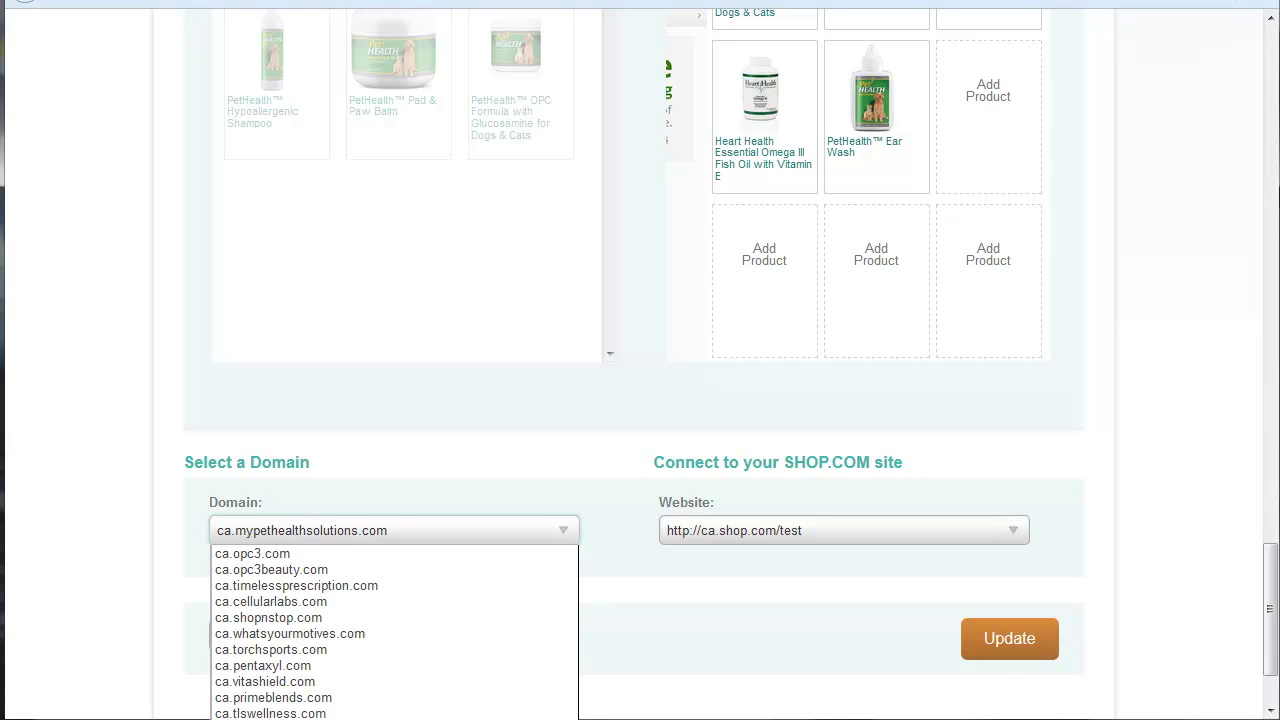
left_click(451, 530)
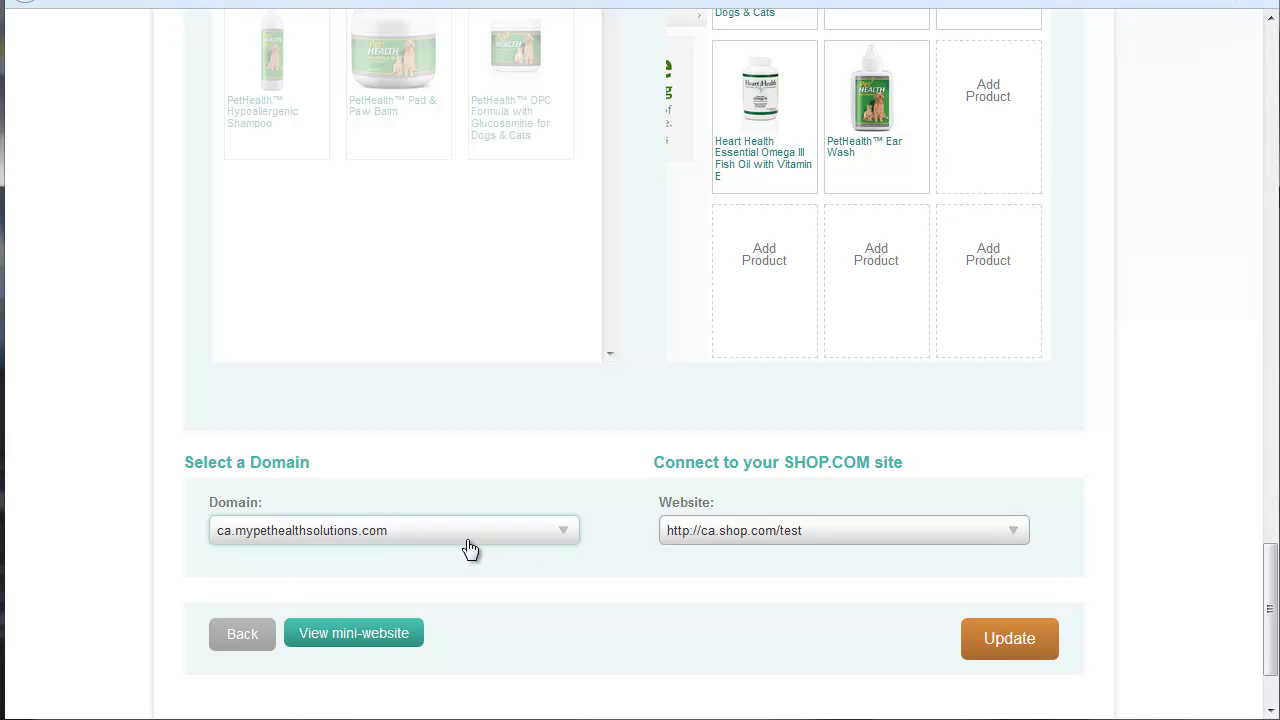
left_click(428, 532)
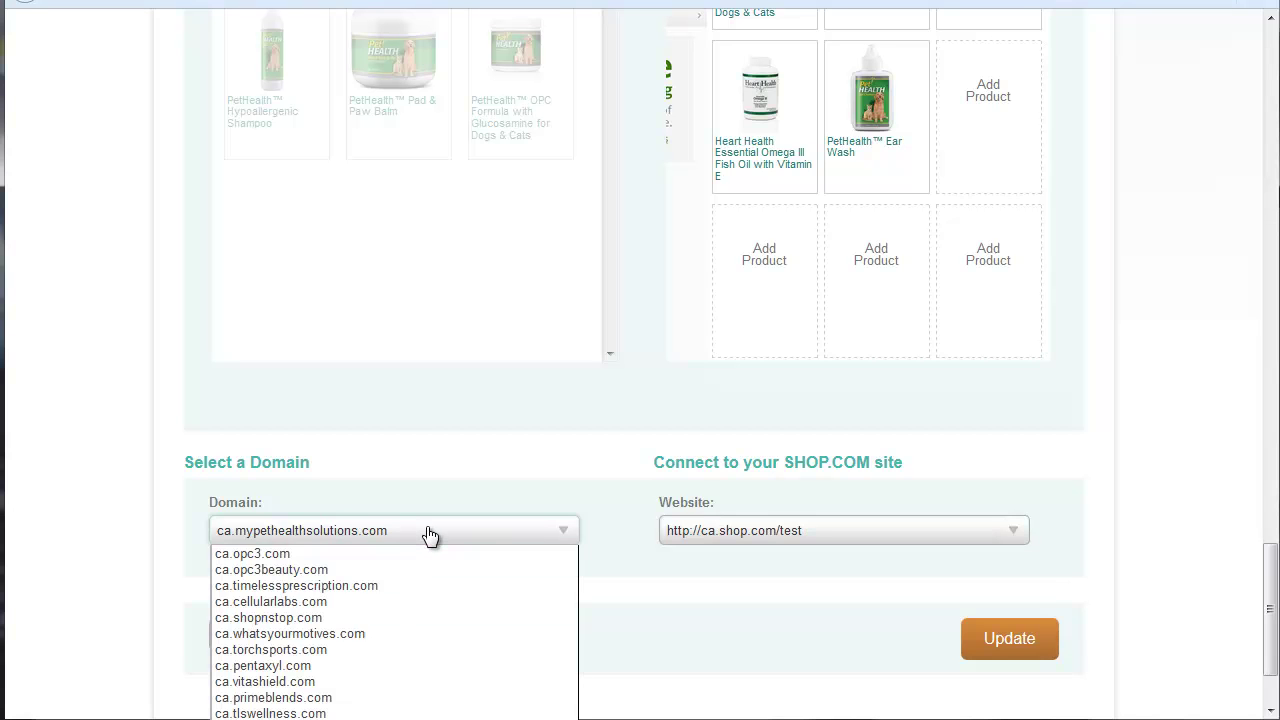
left_click(352, 603)
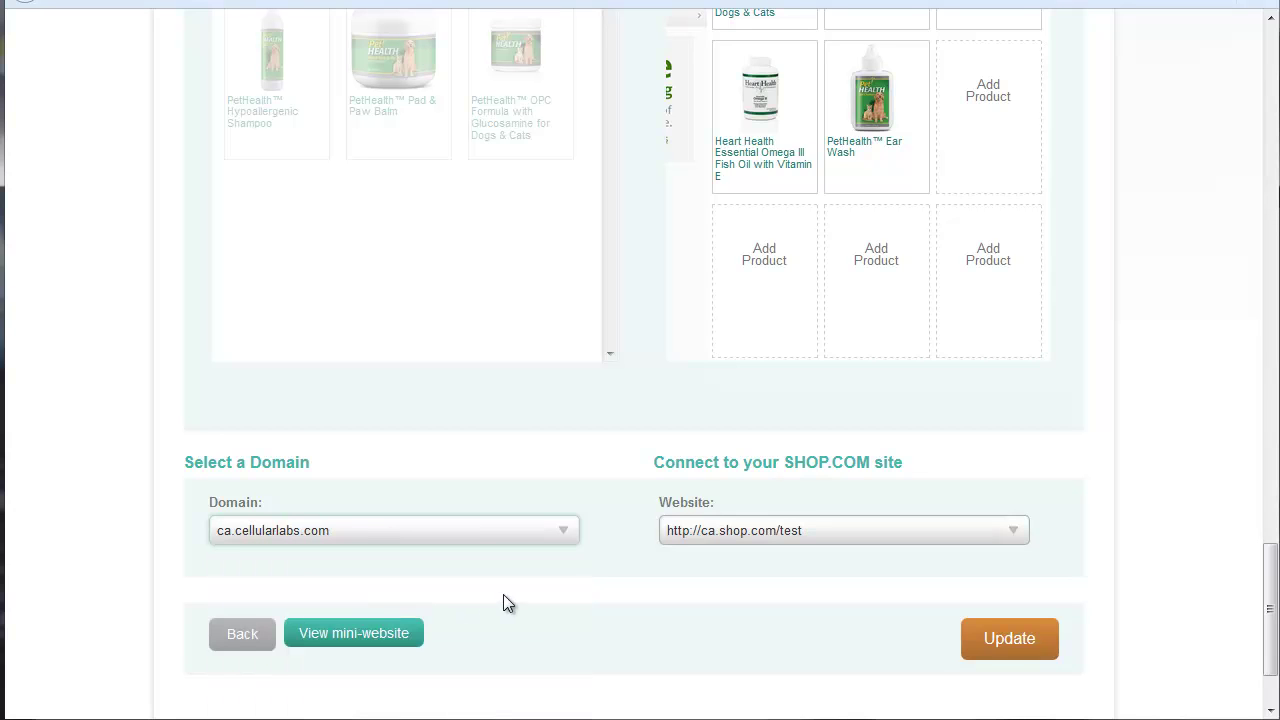
left_click(369, 540)
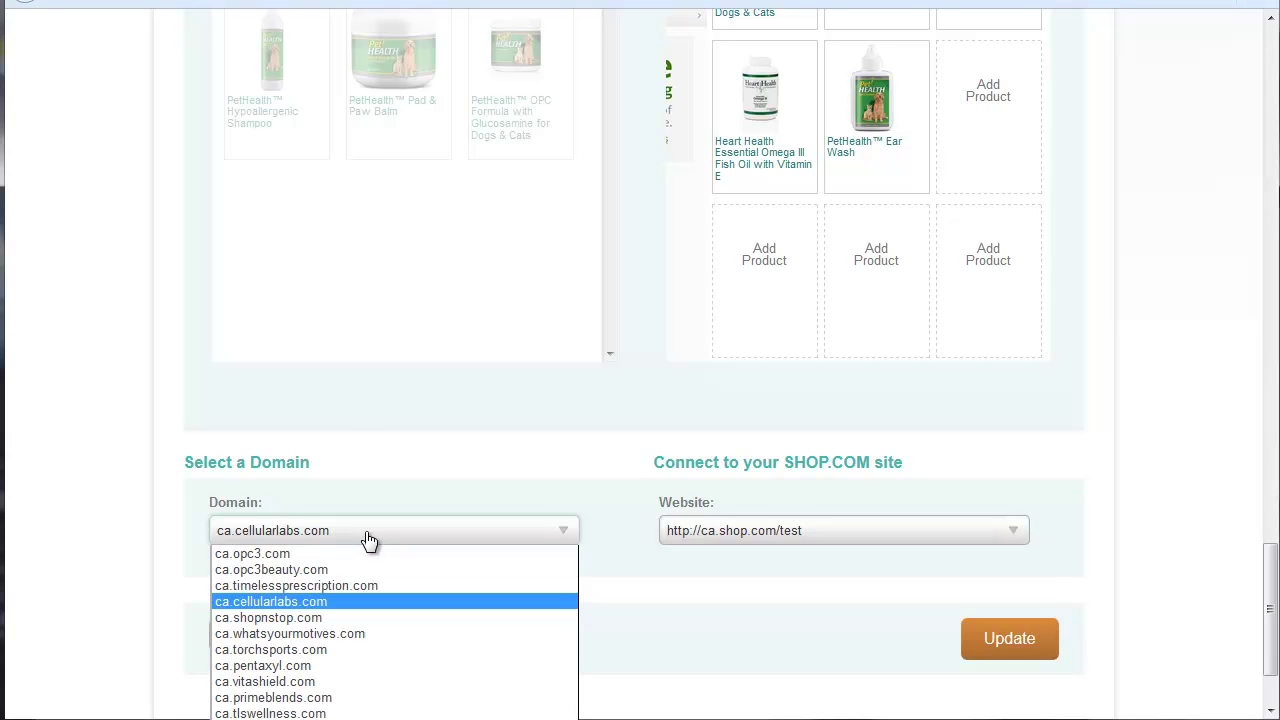
left_click(385, 716)
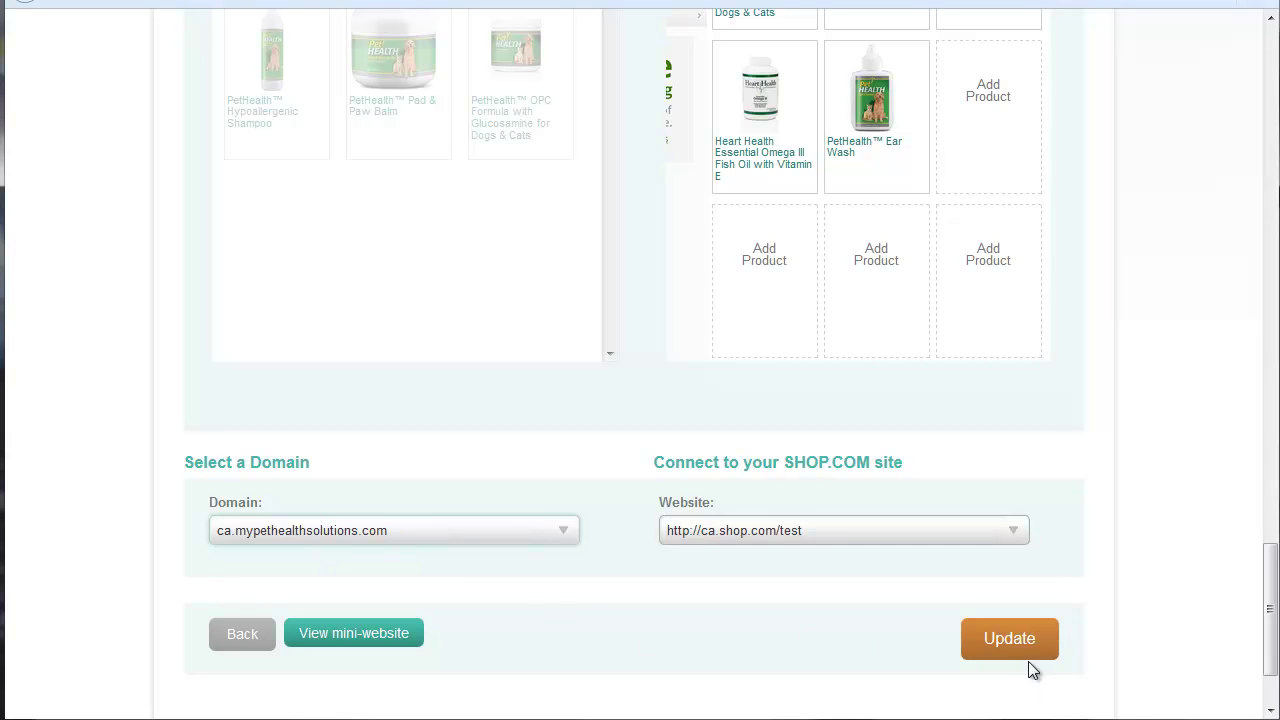
left_click(1006, 646)
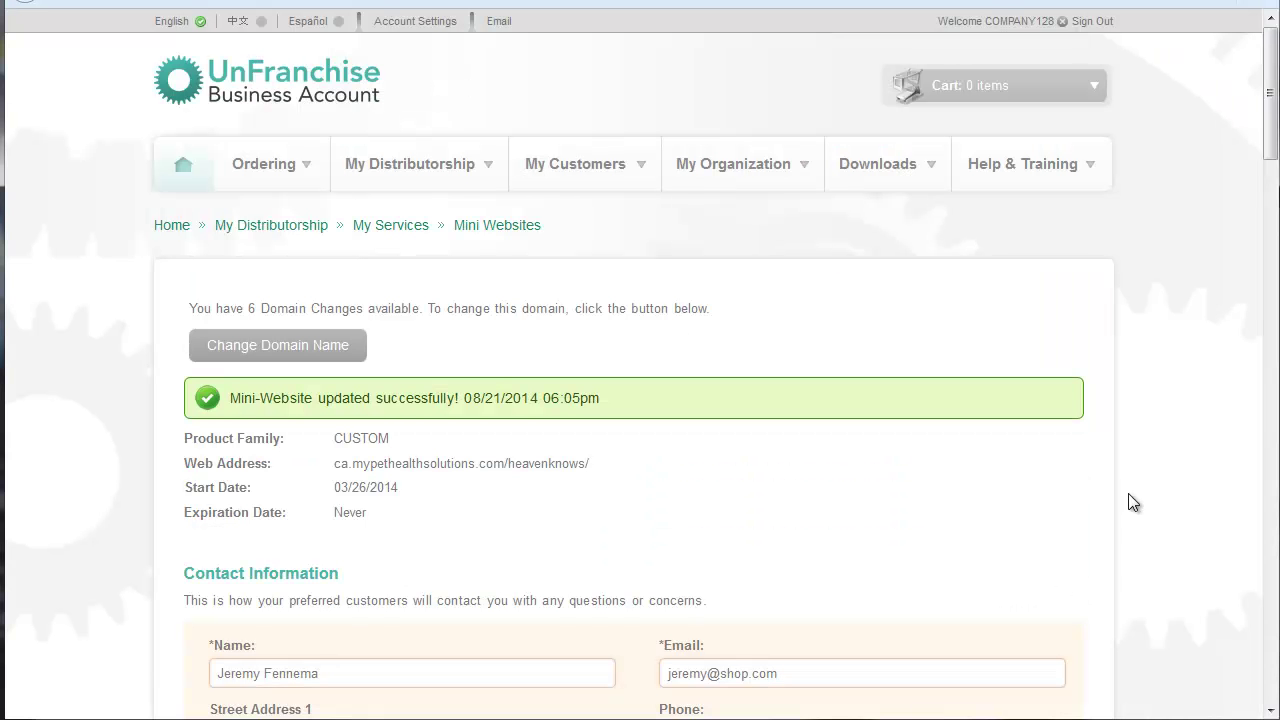
Step: View the live mini website and scroll down to its Exclusive Brands pet products
left_click_drag(1270, 116, 1272, 620)
left_click(377, 519)
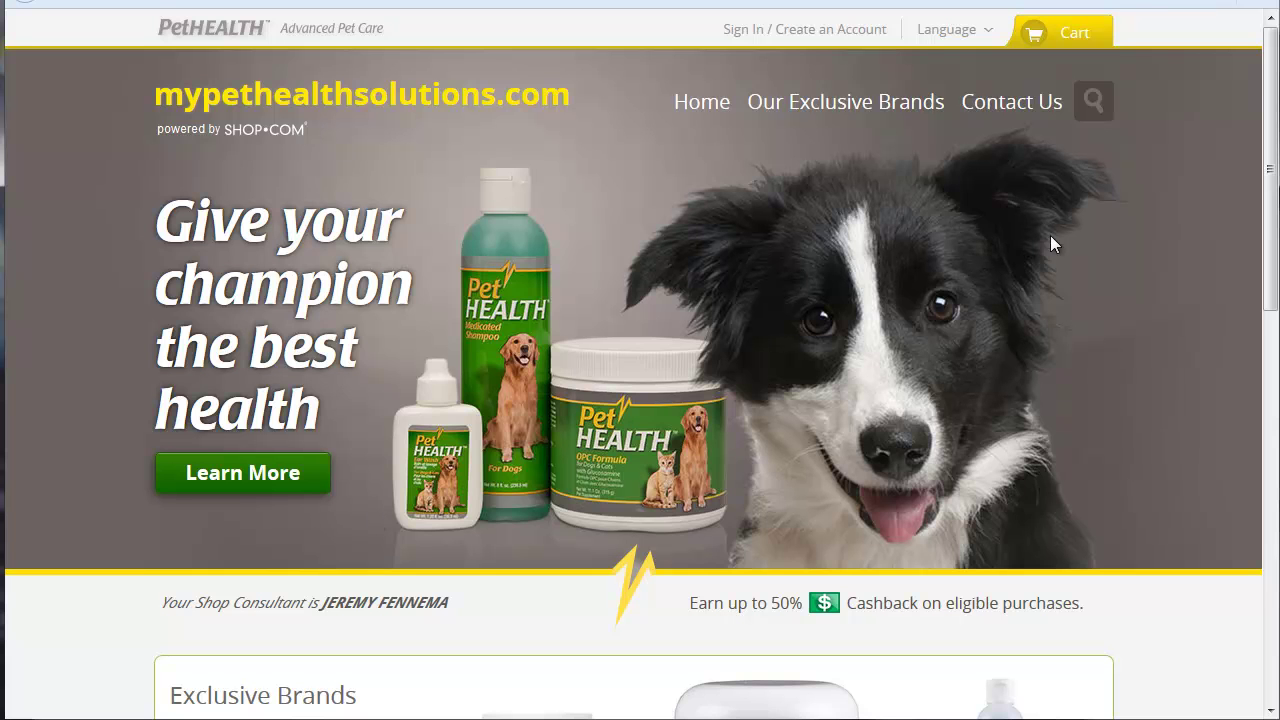
mouse_move(1274, 80)
left_mouse_down()
mouse_move(1230, 440)
mouse_move(1217, 411)
mouse_move(1222, 304)
left_mouse_up()
mouse_move(537, 257)
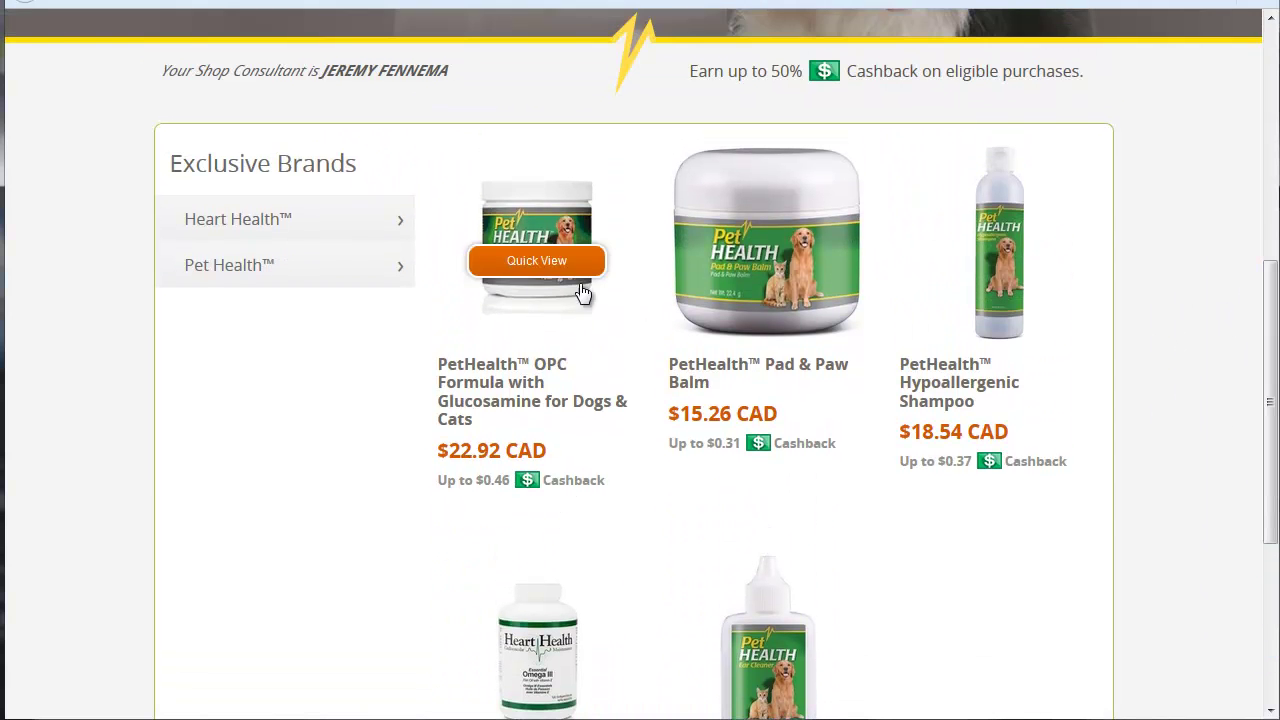
Step: Quick-view the OPC Formula, then open its full product page ($22.92 CAD, SKU C5602)
left_click(536, 262)
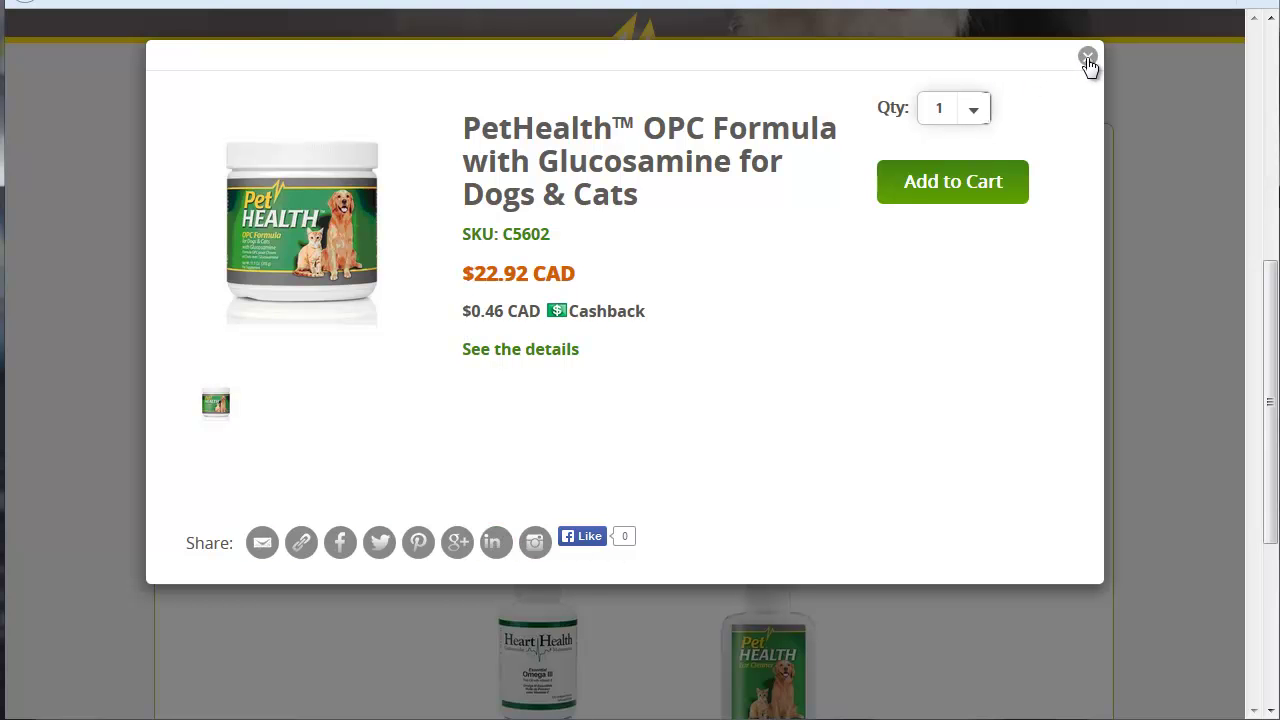
left_click(1088, 56)
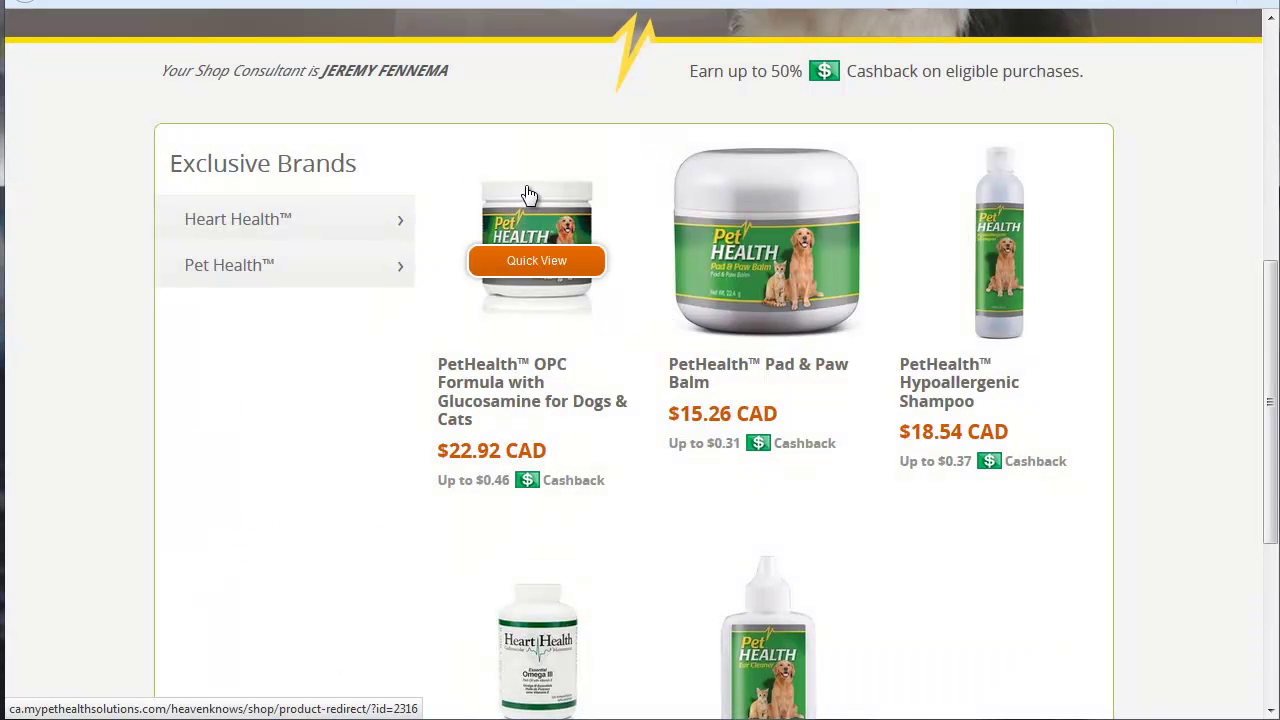
left_click(529, 193)
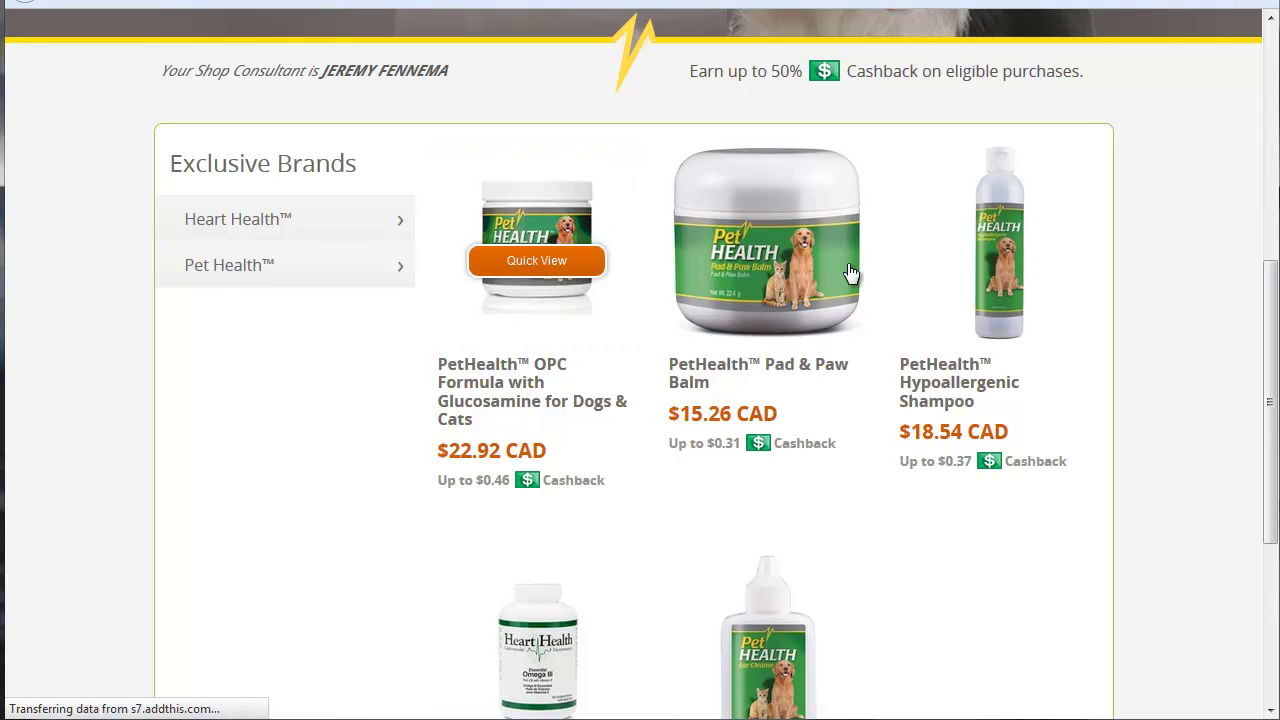
left_click_drag(1265, 137, 1255, 273)
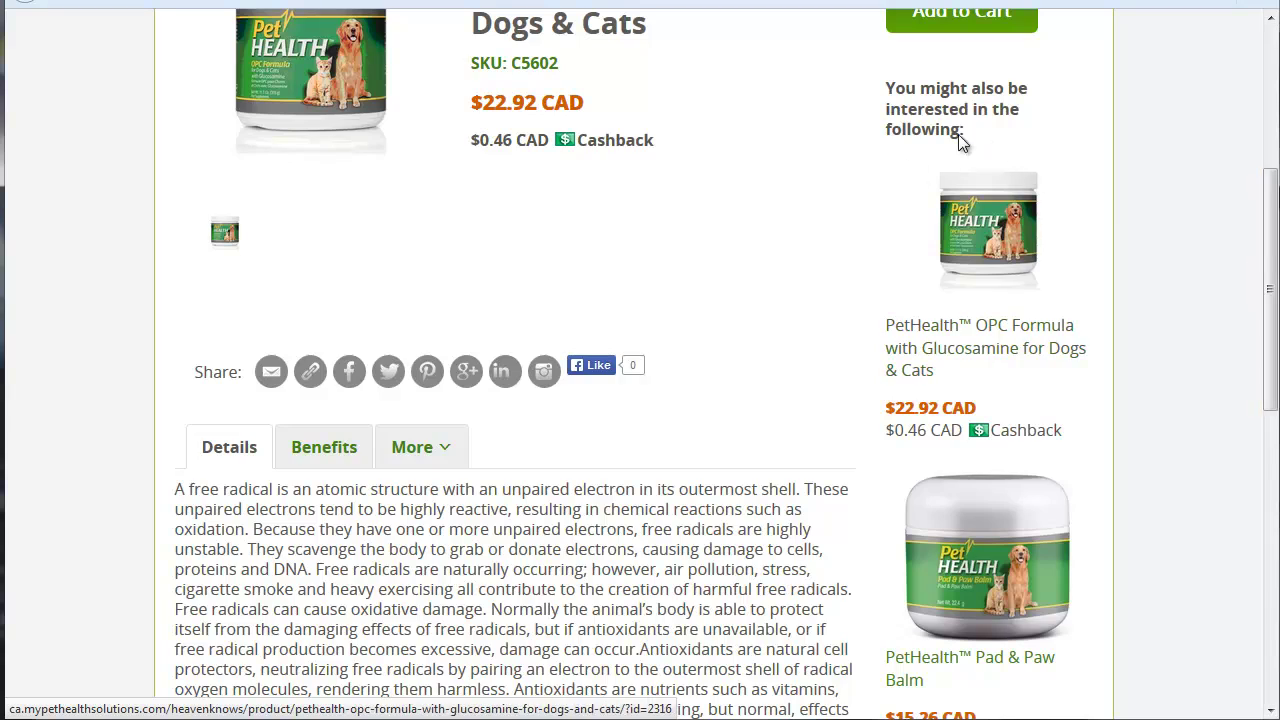
left_click_drag(1265, 335, 1262, 205)
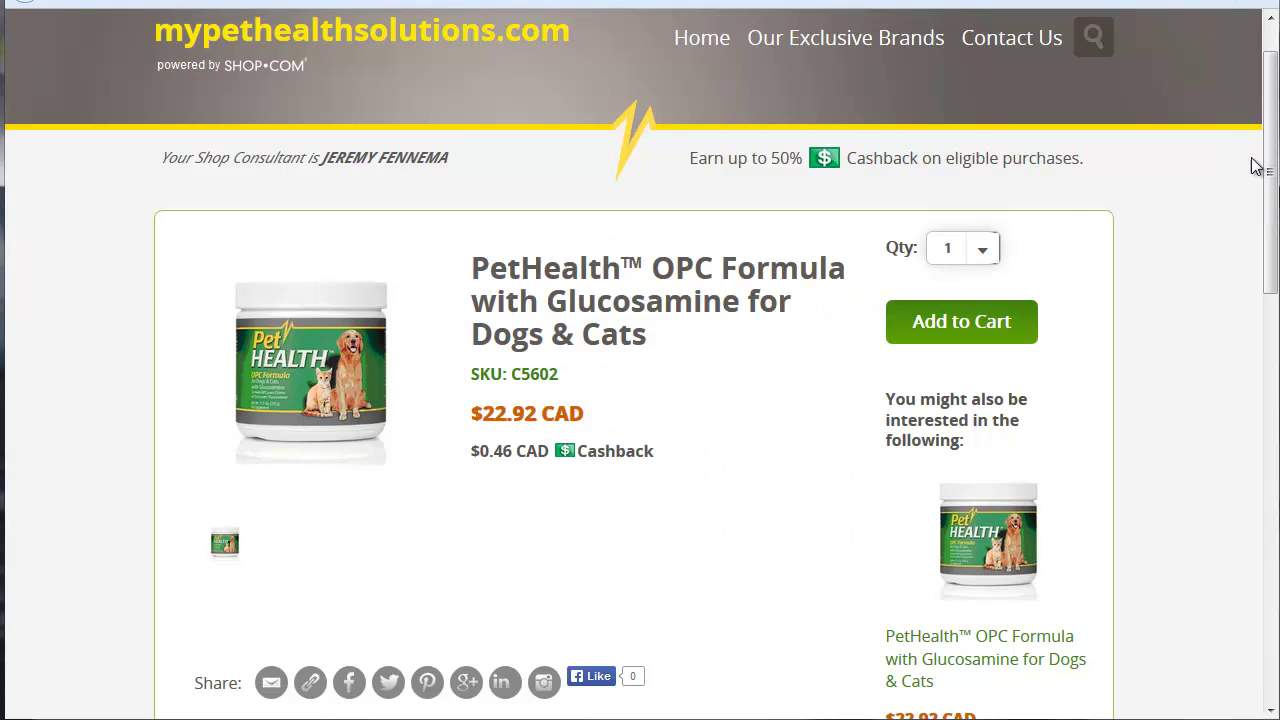
scroll(1258, 165, "up", 1)
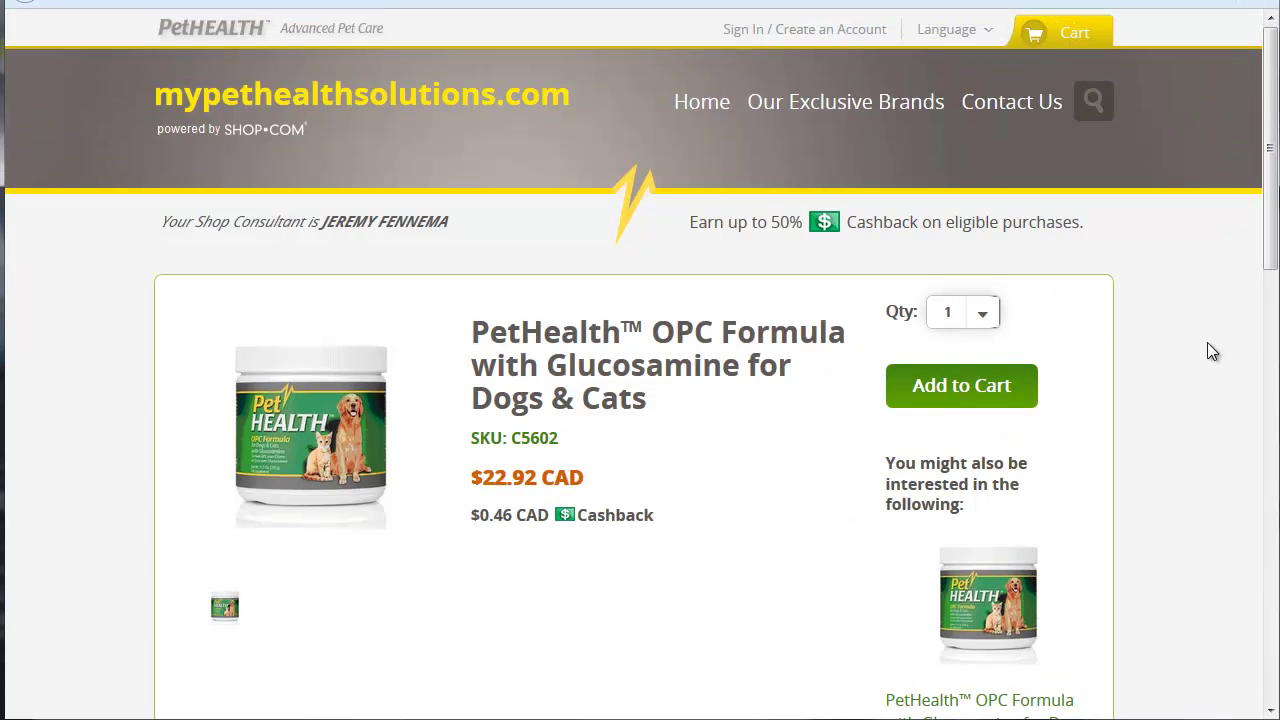